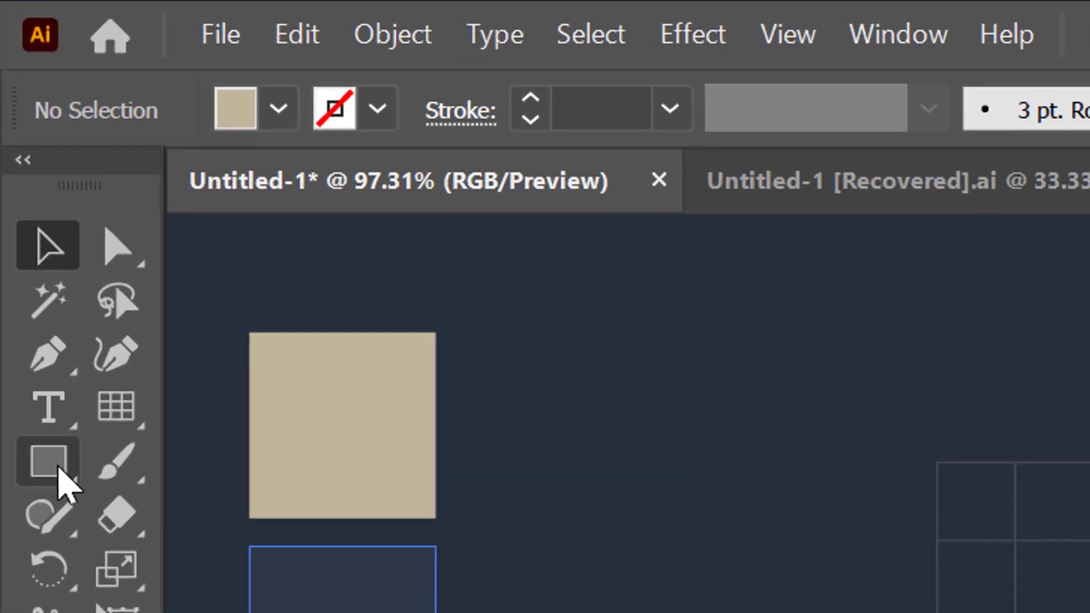
# Draw a beige square about 263 pt across with the Rectangle Tool.
pyautogui.click(17, 173)
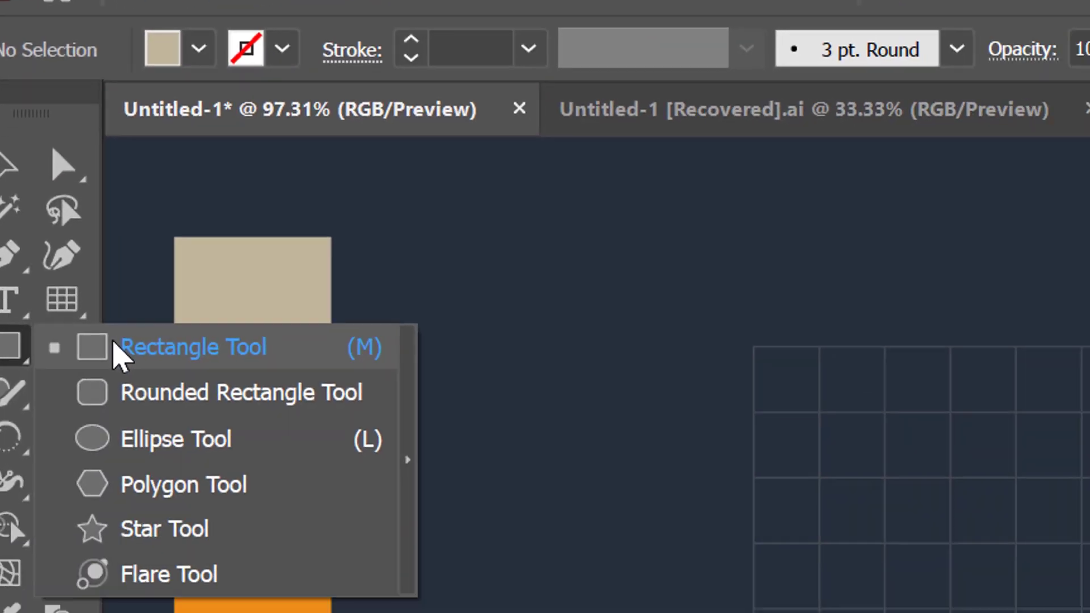
pyautogui.click(181, 463)
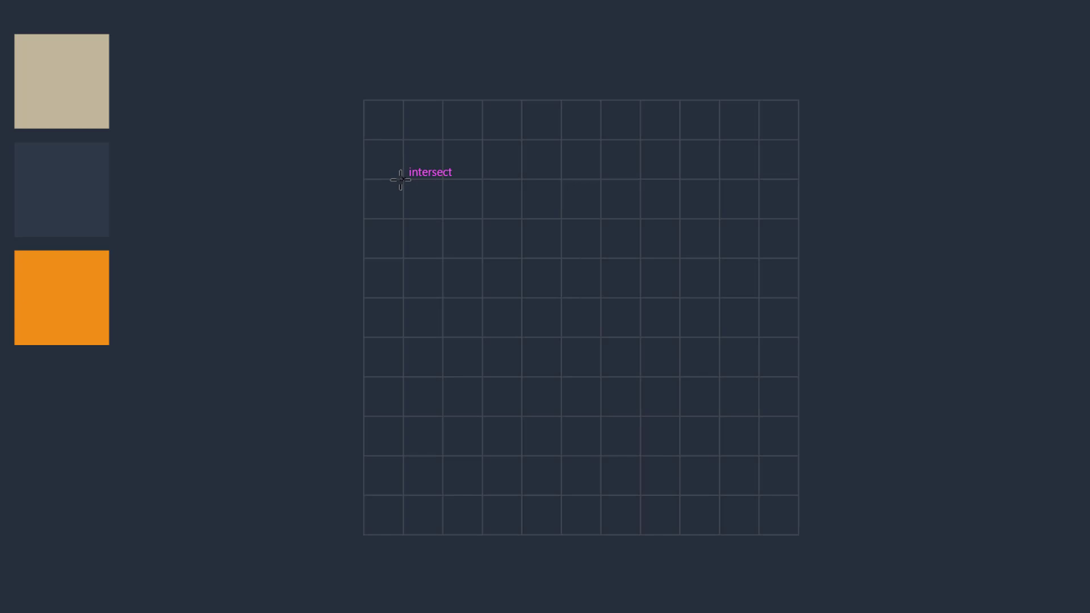
pyautogui.moveTo(401, 180); pyautogui.dragTo(591, 455)
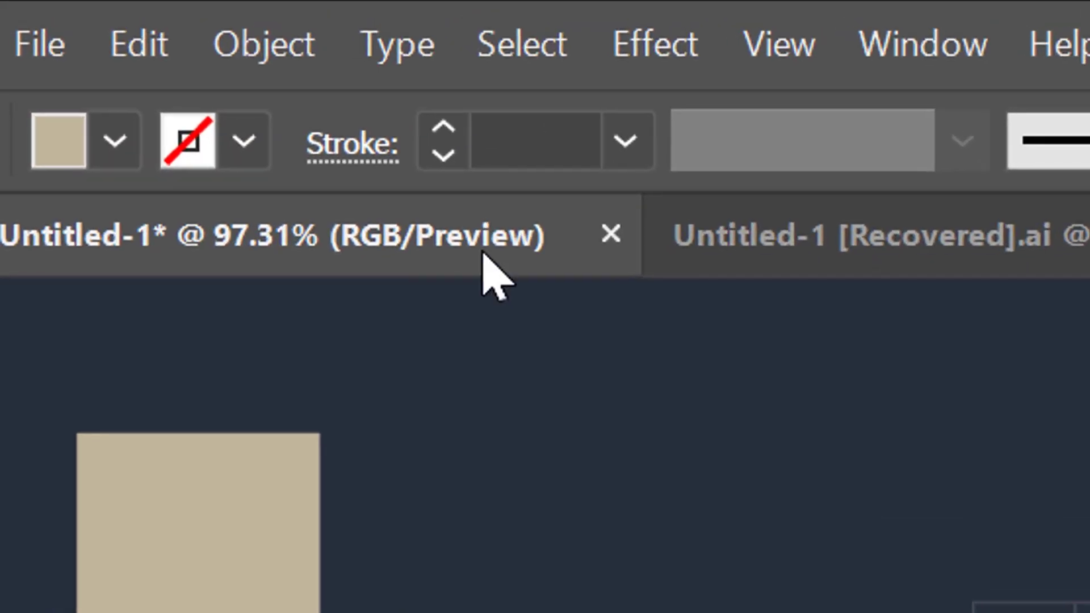
# Give the square a 25 pt stroke aligned to the inside, and swap fill and stroke so it is hollow.
pyautogui.click(511, 139)
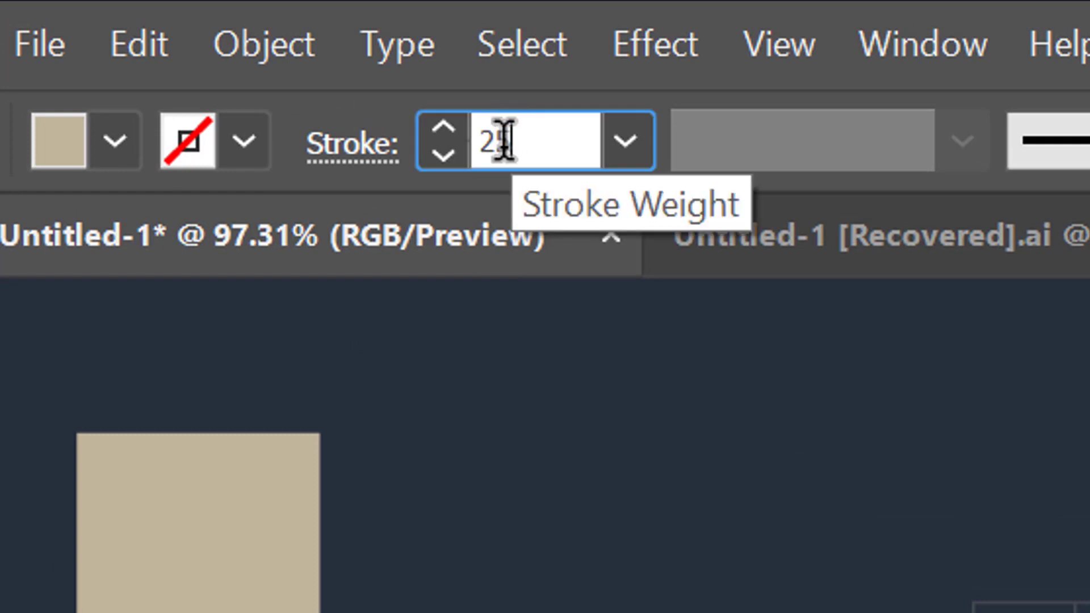
pyautogui.press('Return')
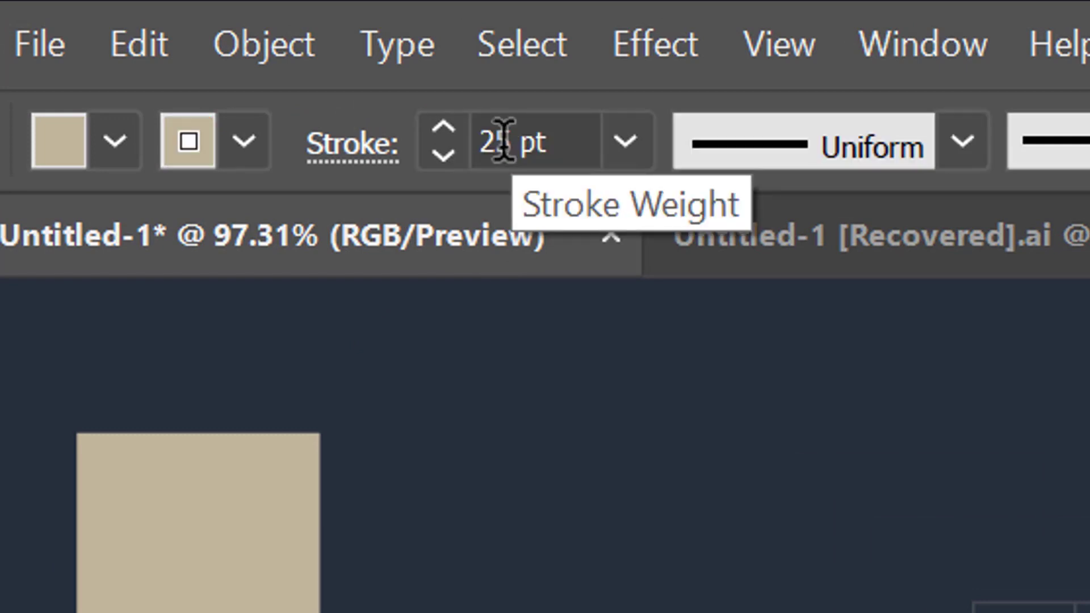
pyautogui.click(353, 149)
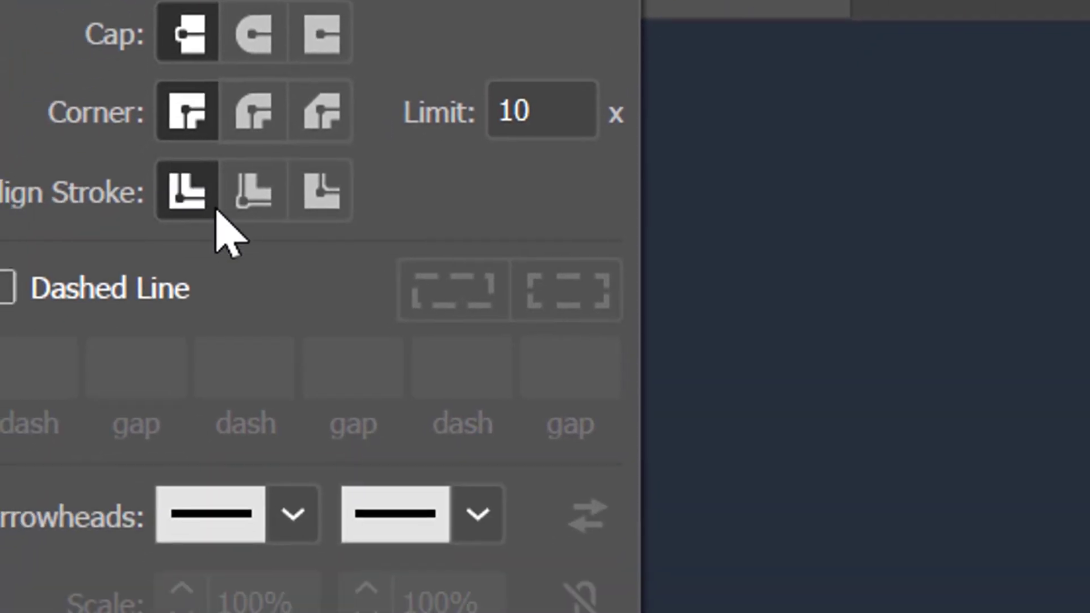
pyautogui.click(251, 207)
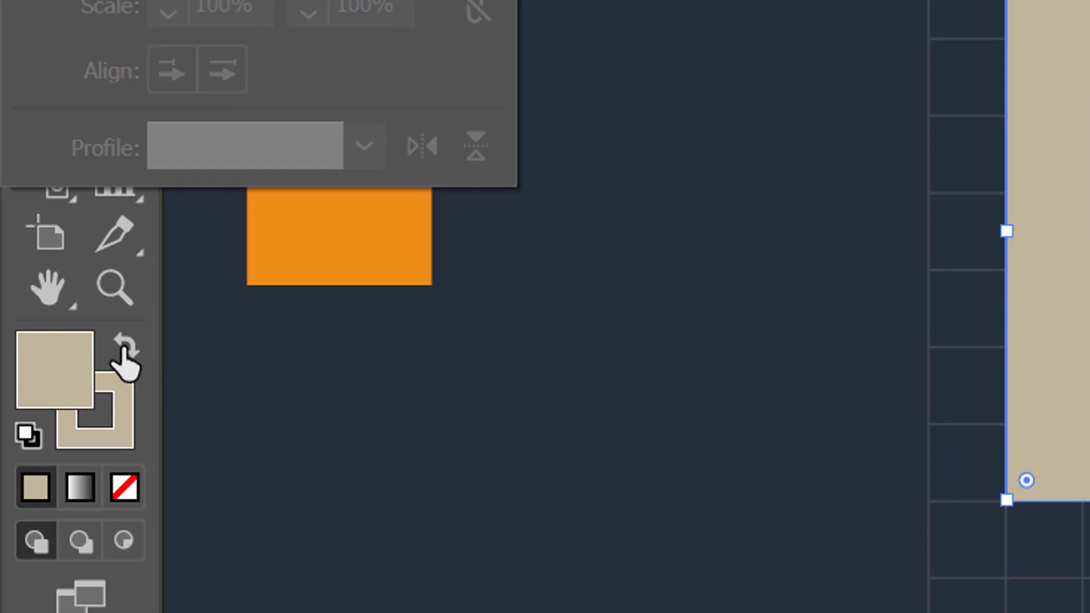
pyautogui.click(66, 370)
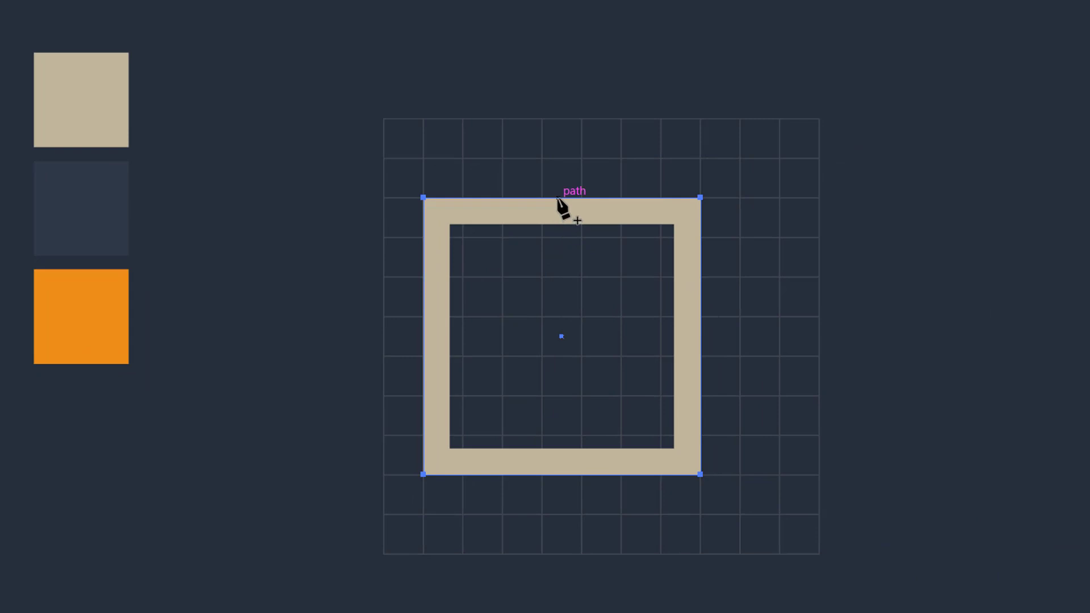
# Add an anchor mid-top edge and lower both top corners to equal height, forming a pointed roof.
pyautogui.click(563, 198)
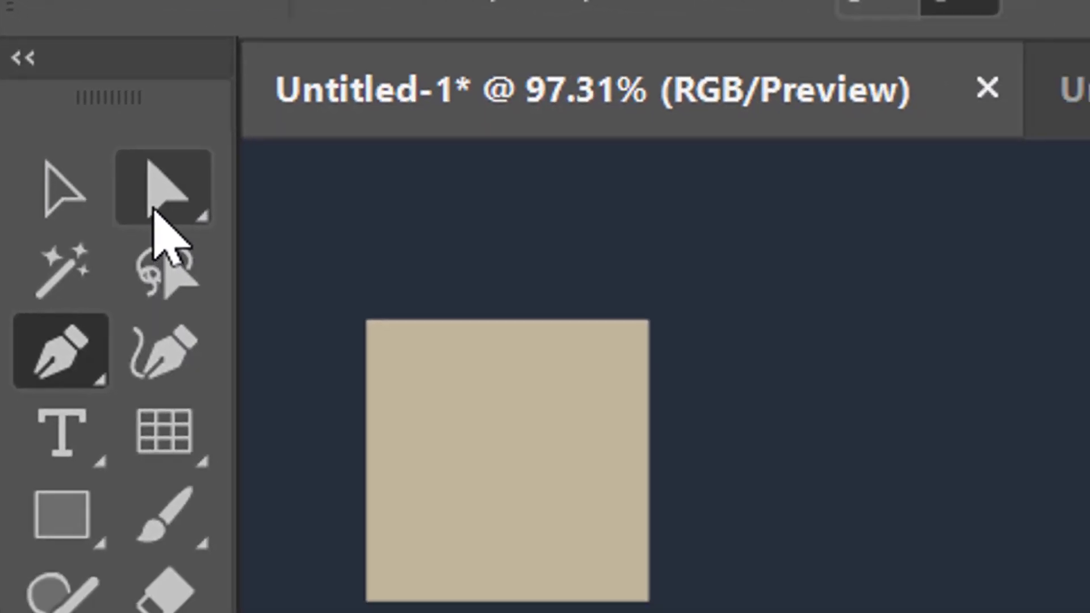
pyautogui.click(163, 224)
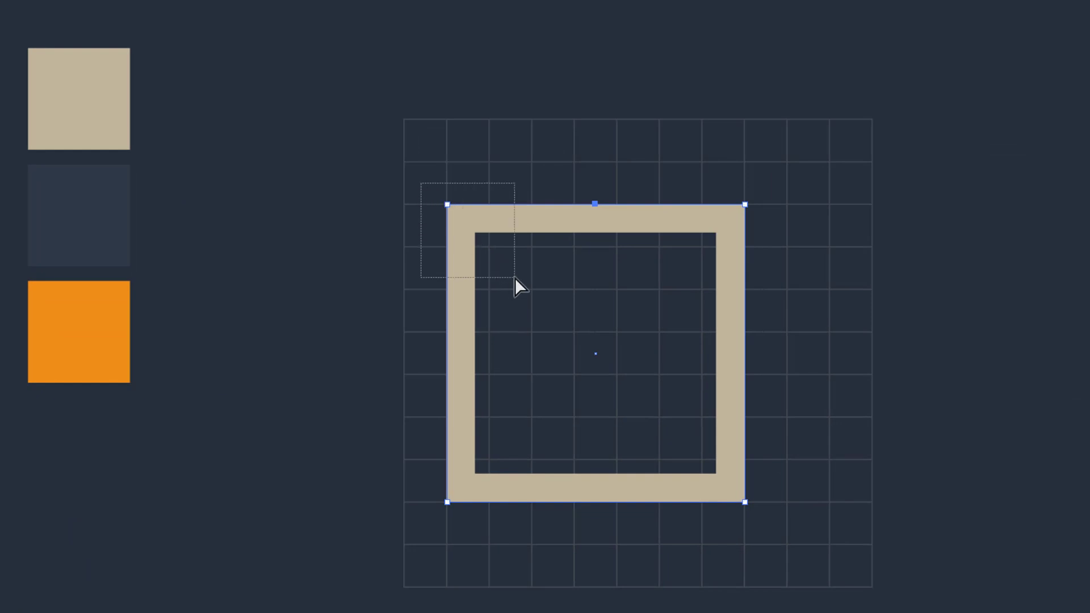
pyautogui.moveTo(515, 278); pyautogui.dragTo(516, 278)
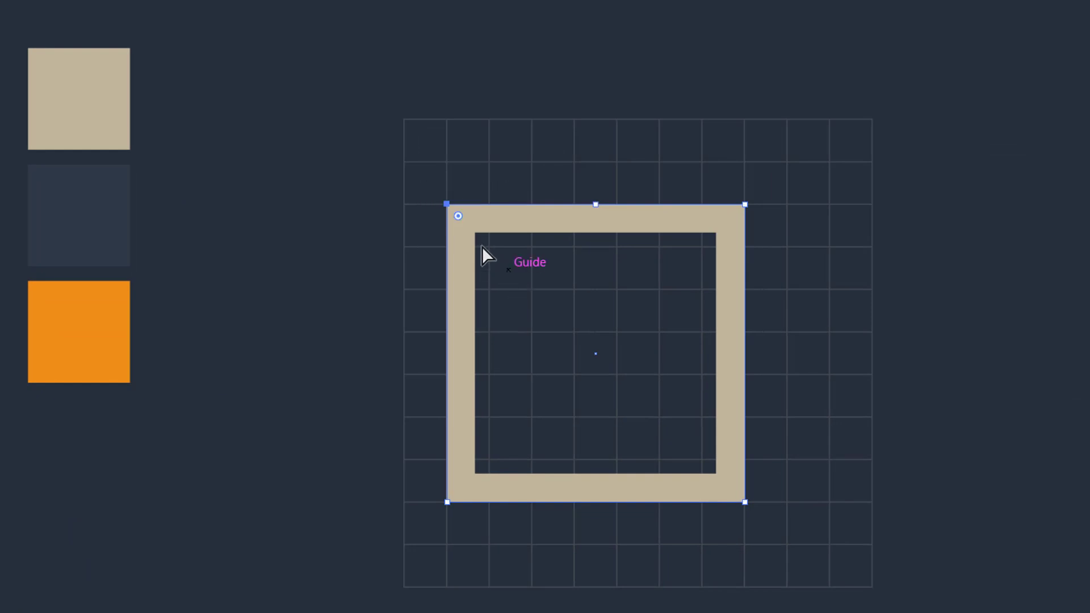
pyautogui.moveTo(449, 204); pyautogui.dragTo(448, 359)
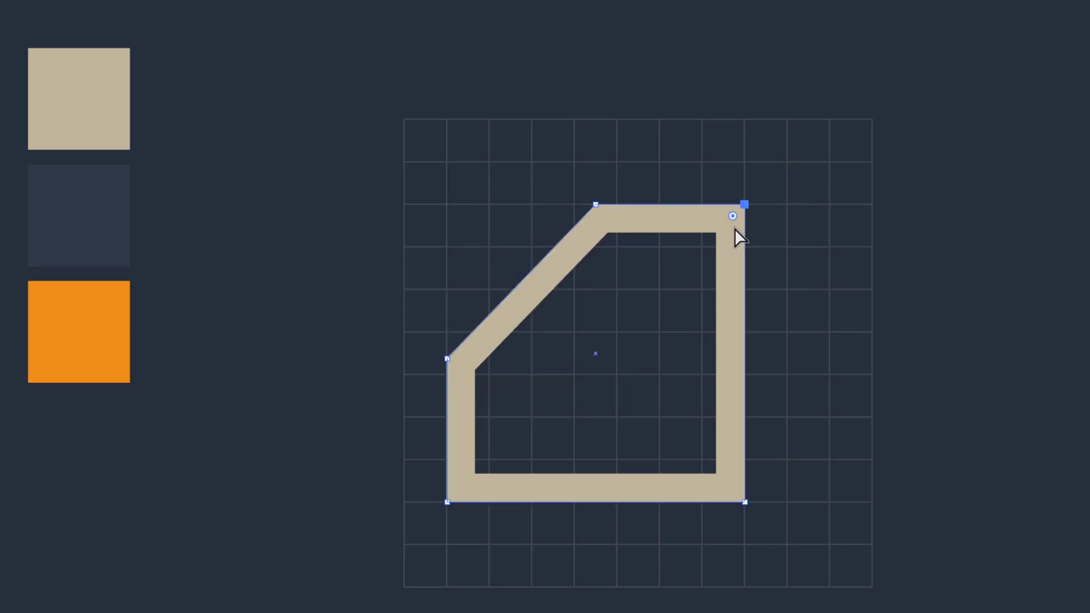
pyautogui.moveTo(745, 205); pyautogui.dragTo(746, 311)
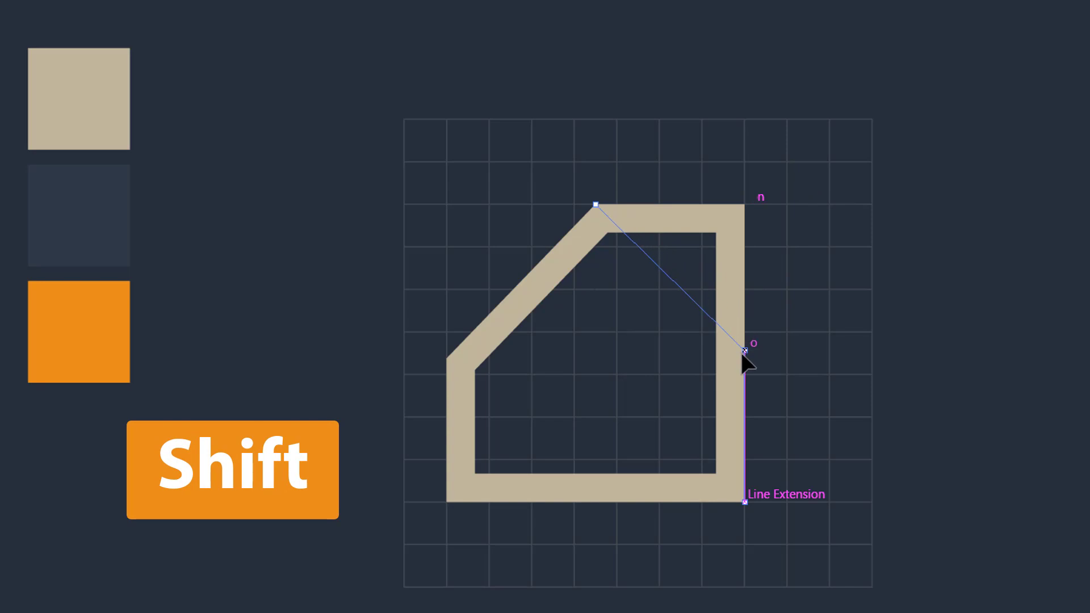
pyautogui.moveTo(743, 352); pyautogui.dragTo(743, 355)
# Apply Offset Path at -40 pt to create a nested inner house outline.
pyautogui.press('v')
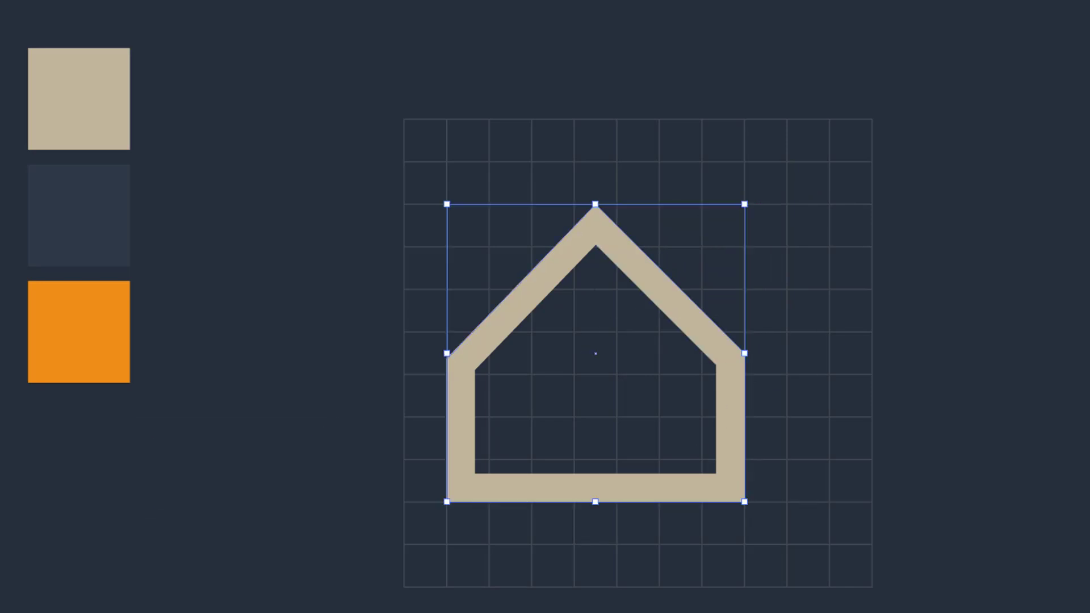
pyautogui.click(196, 14)
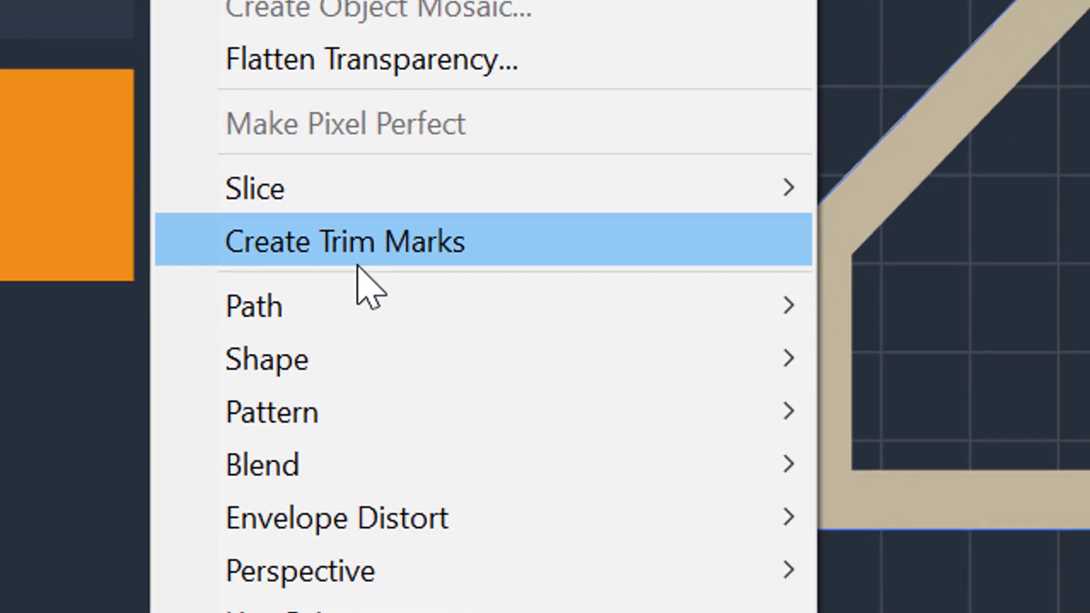
pyautogui.moveTo(370, 305)
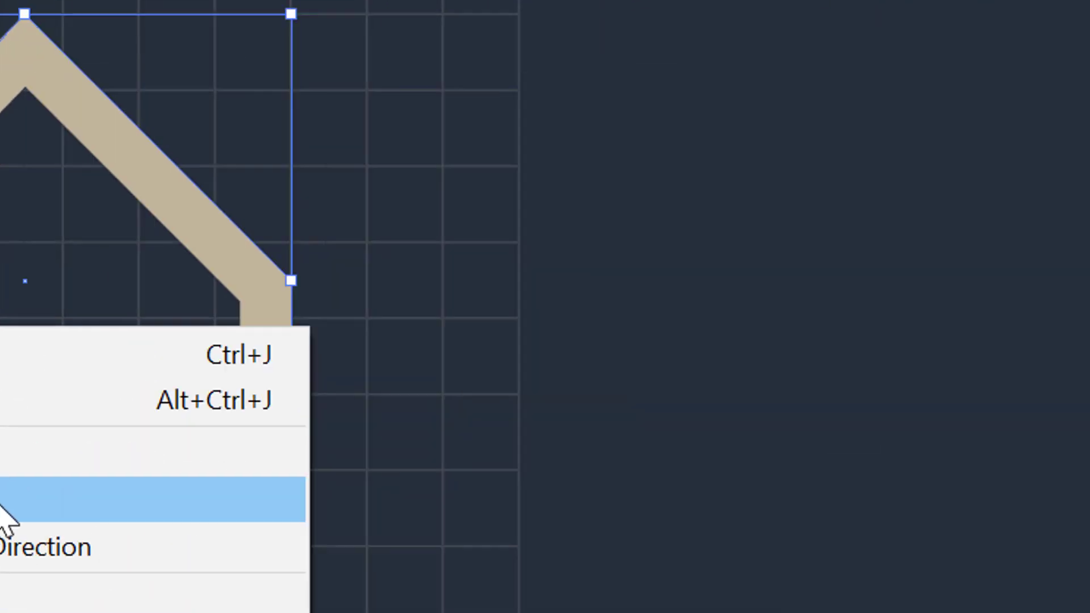
pyautogui.click(1073, 476)
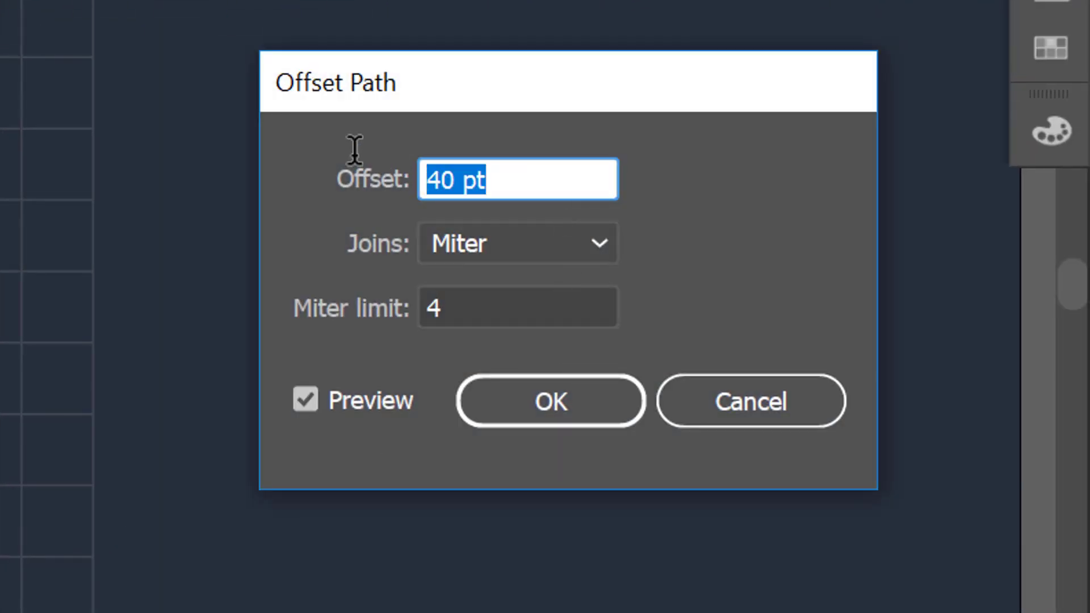
pyautogui.write('-40')
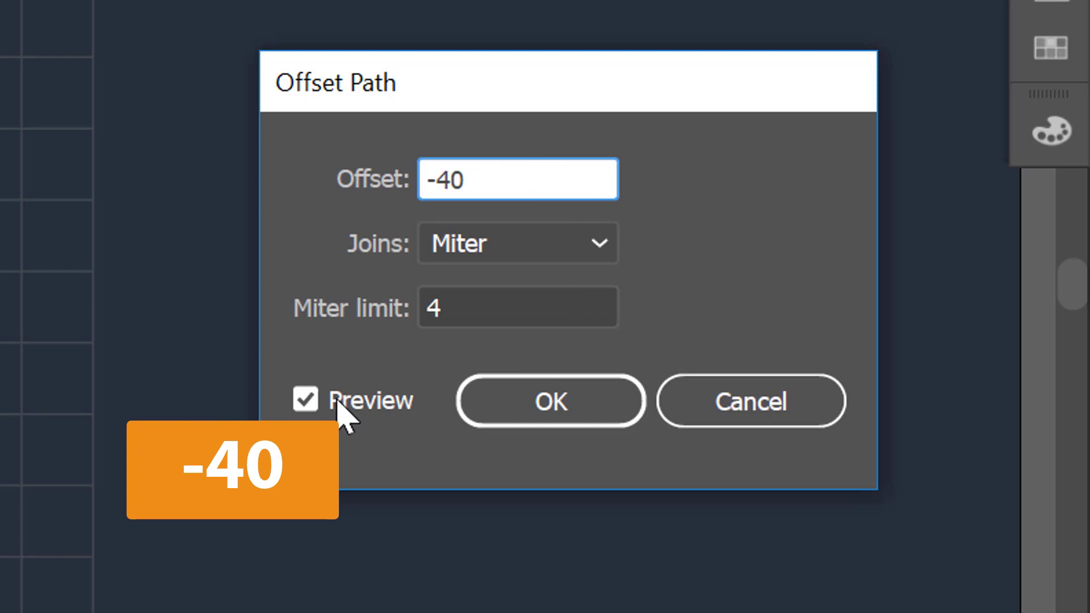
pyautogui.click(306, 400)
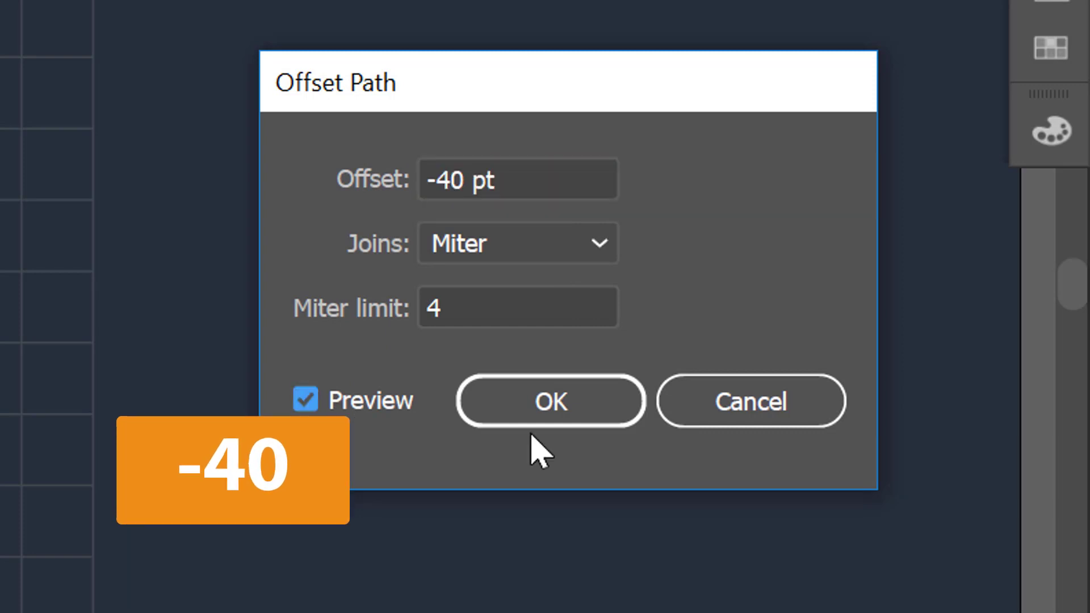
pyautogui.click(566, 430)
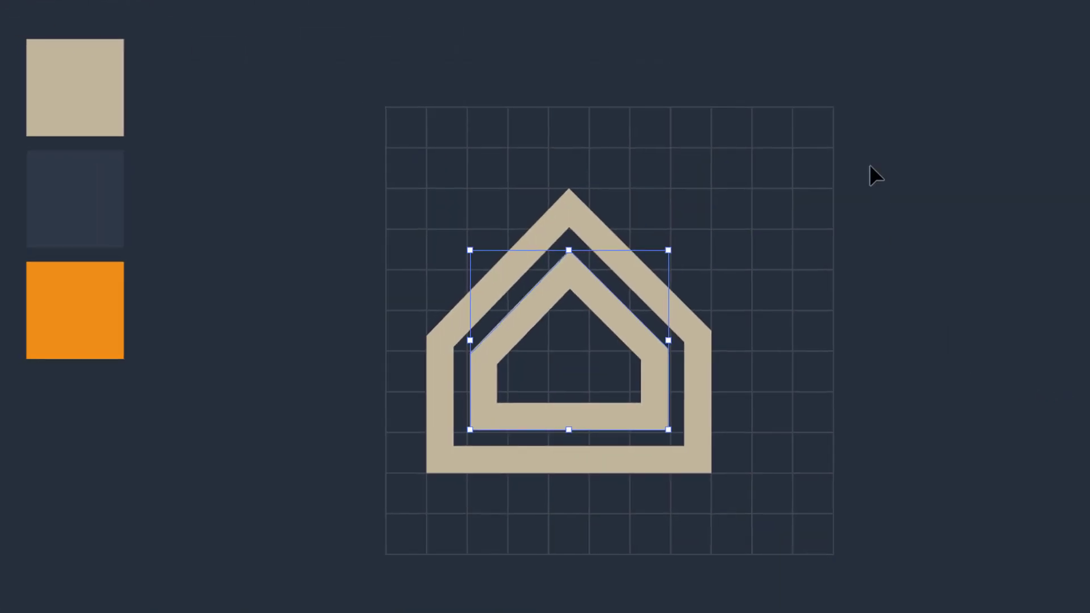
# Expand the appearance of both house outlines into filled shapes.
pyautogui.hotkey('ctrl', 'a')
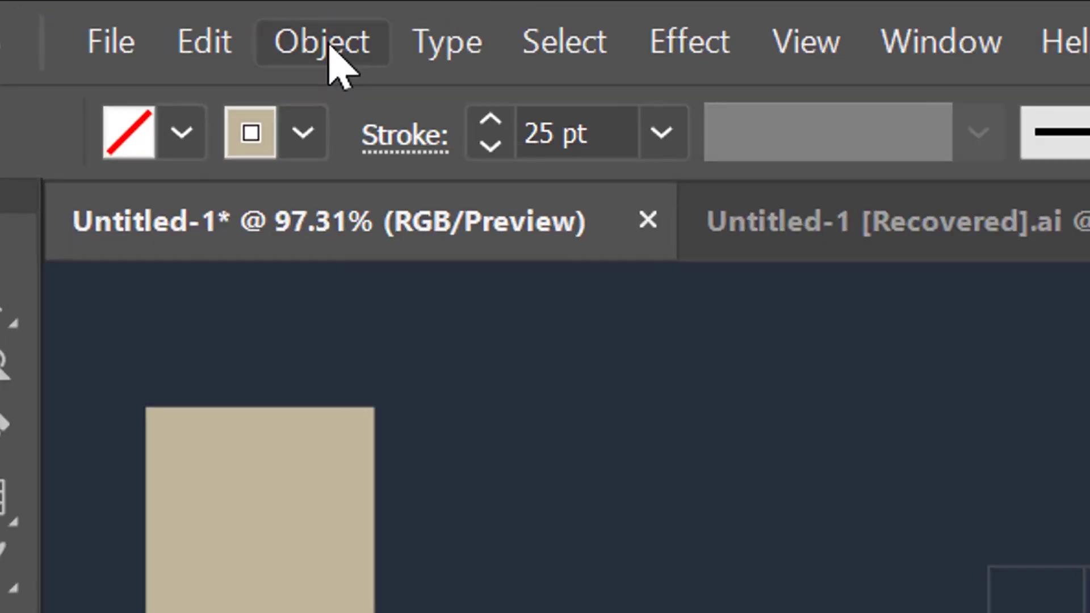
pyautogui.click(330, 48)
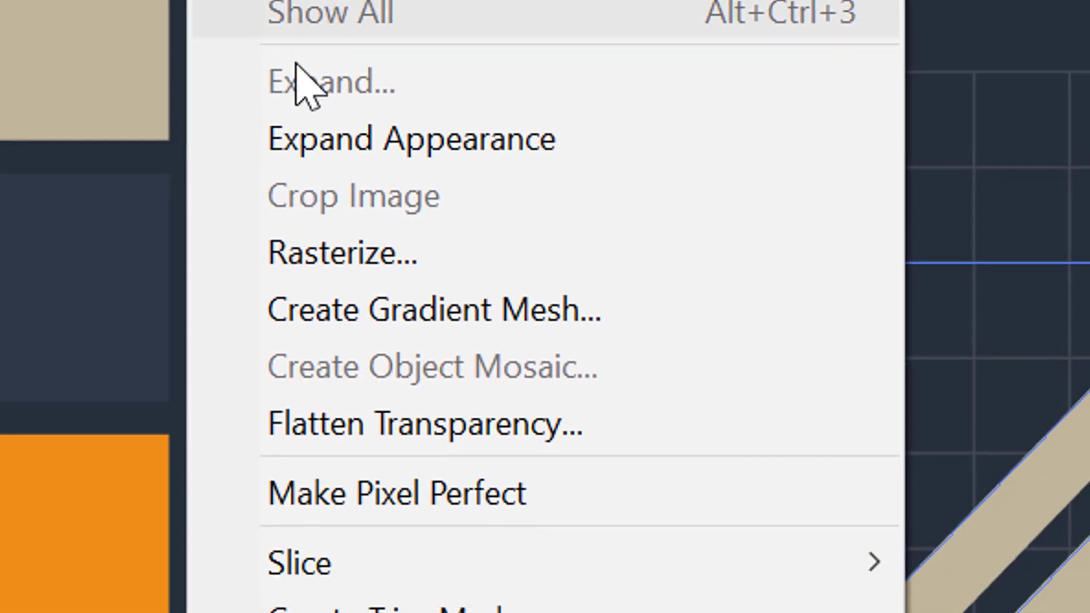
pyautogui.click(492, 605)
# Draw a Shift-constrained diagonal line across the houses from lower left to upper right.
pyautogui.click(0, 534)
pyautogui.click(111, 85)
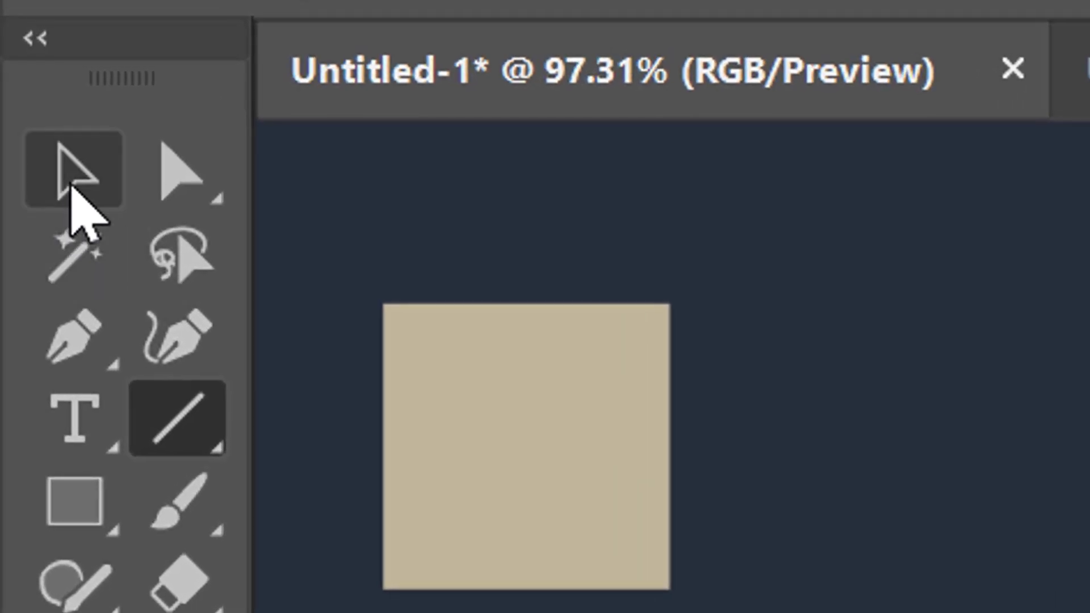
pyautogui.click(70, 185)
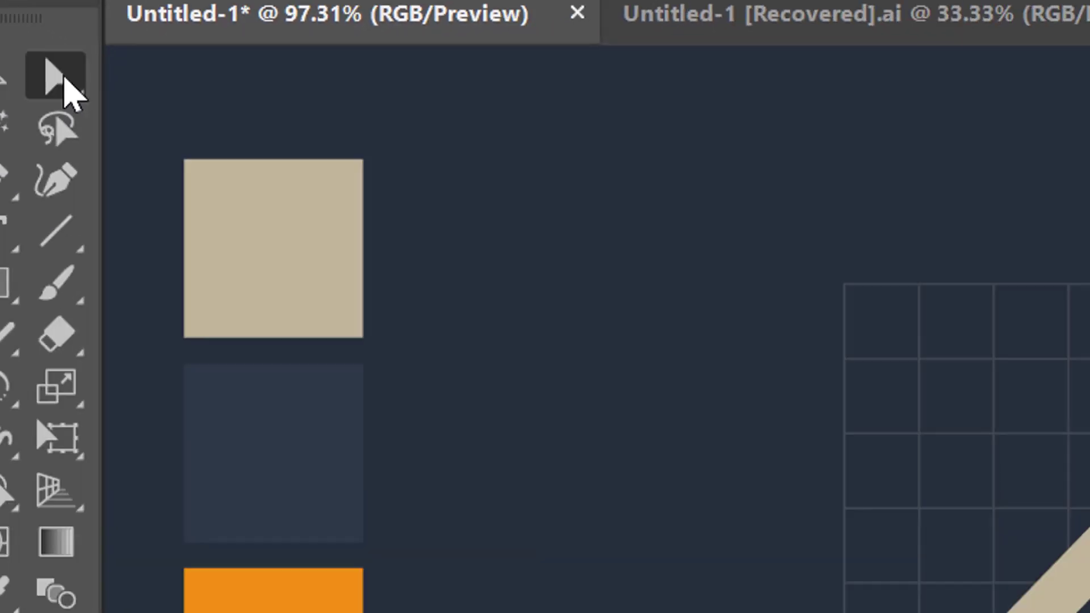
pyautogui.press('shift')
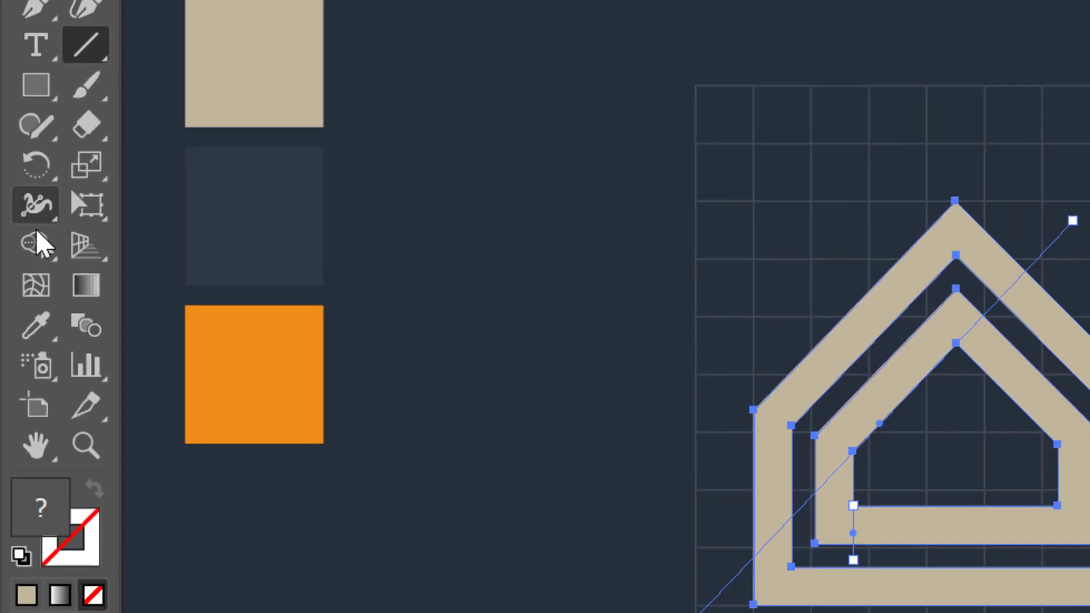
# Alt-erase the inner house's right side and base with Shape Builder, then deselect.
pyautogui.click(54, 245)
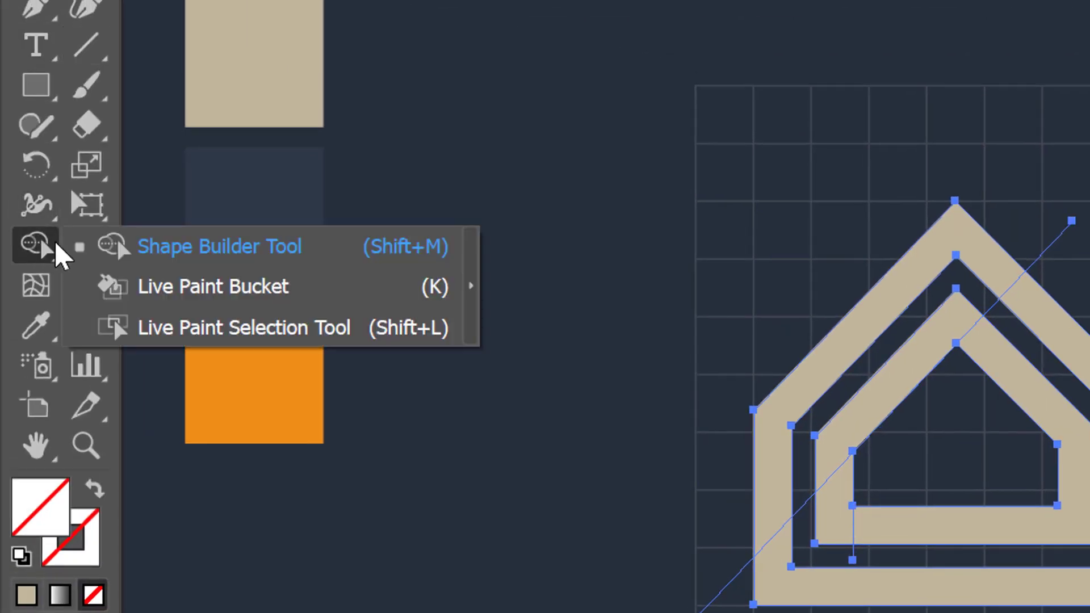
pyautogui.click(173, 247)
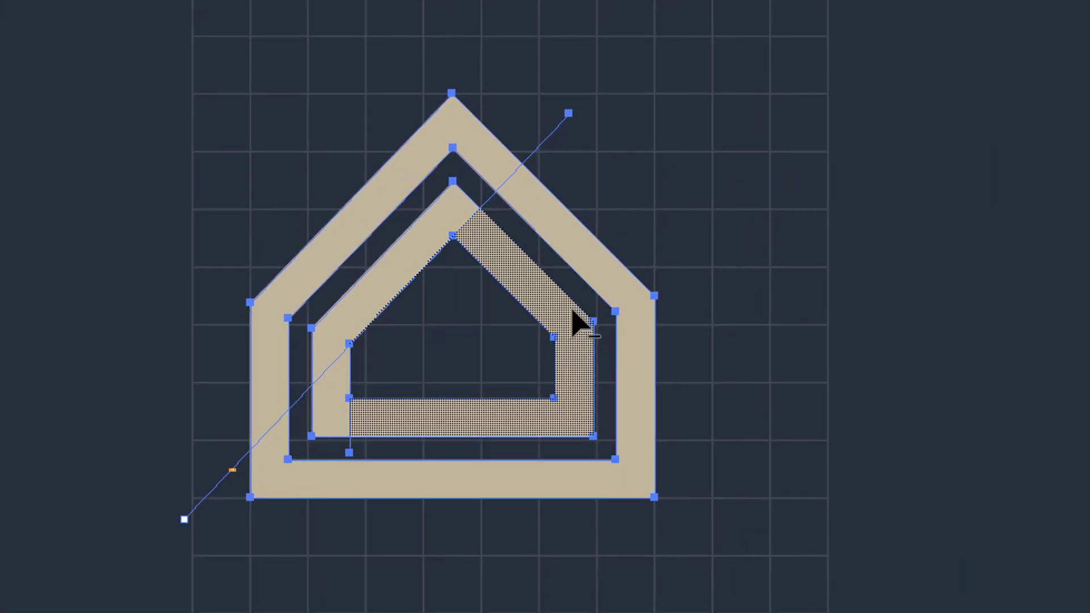
pyautogui.press('alt')
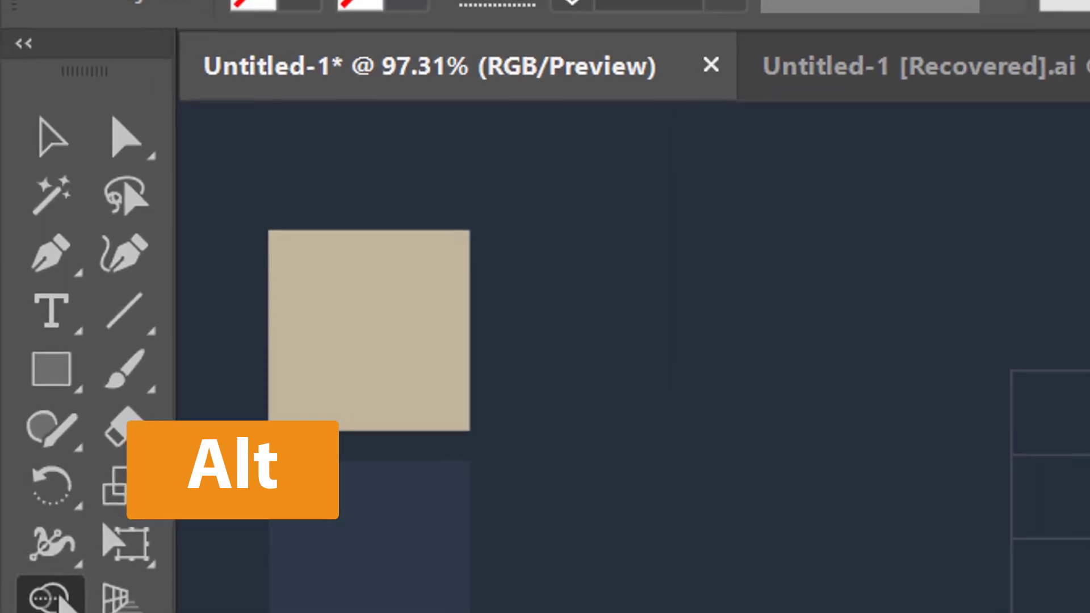
pyautogui.click(51, 136)
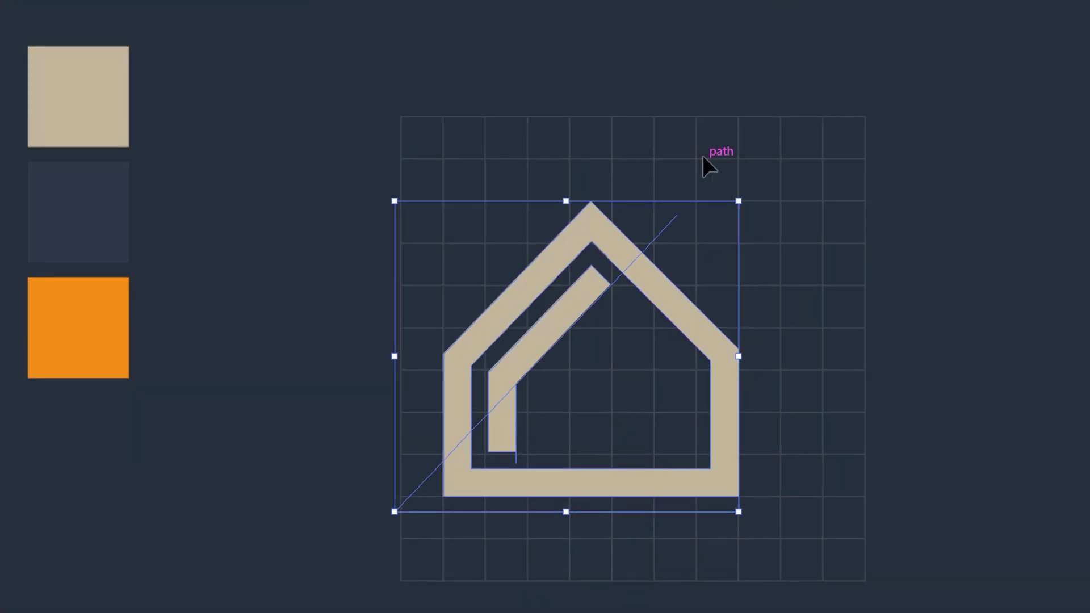
pyautogui.click(703, 158)
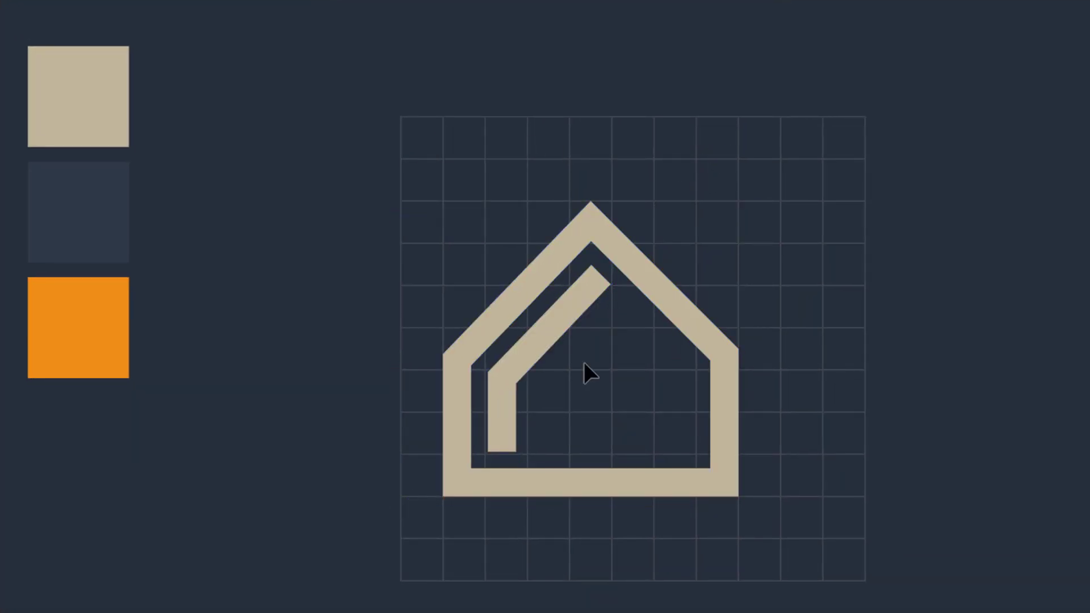
# Preview a 40 pt Offset Path on the bent inner stroke.
pyautogui.click(530, 365)
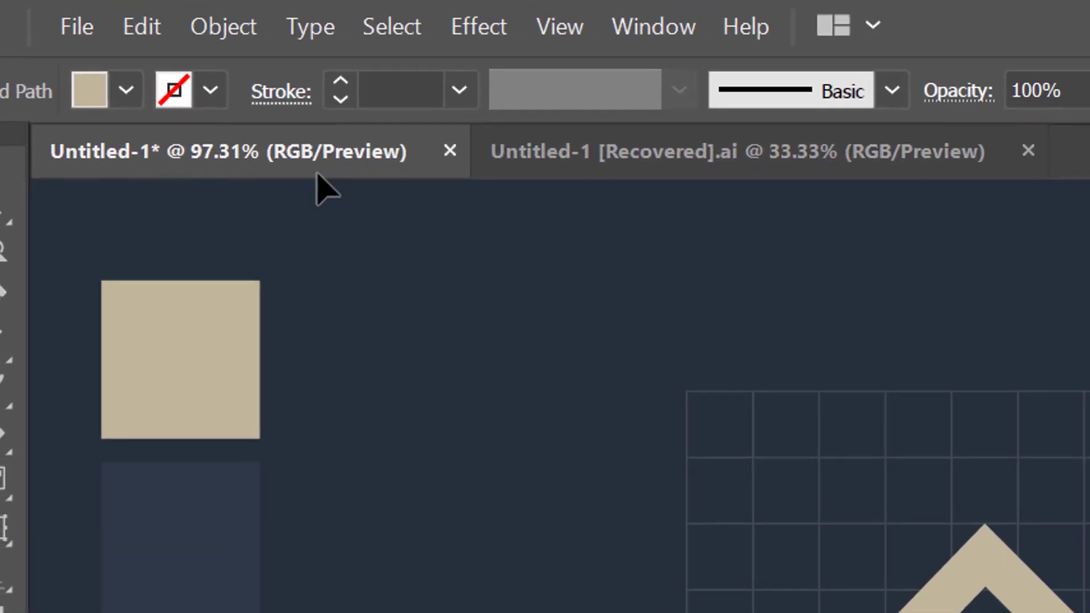
pyautogui.click(222, 28)
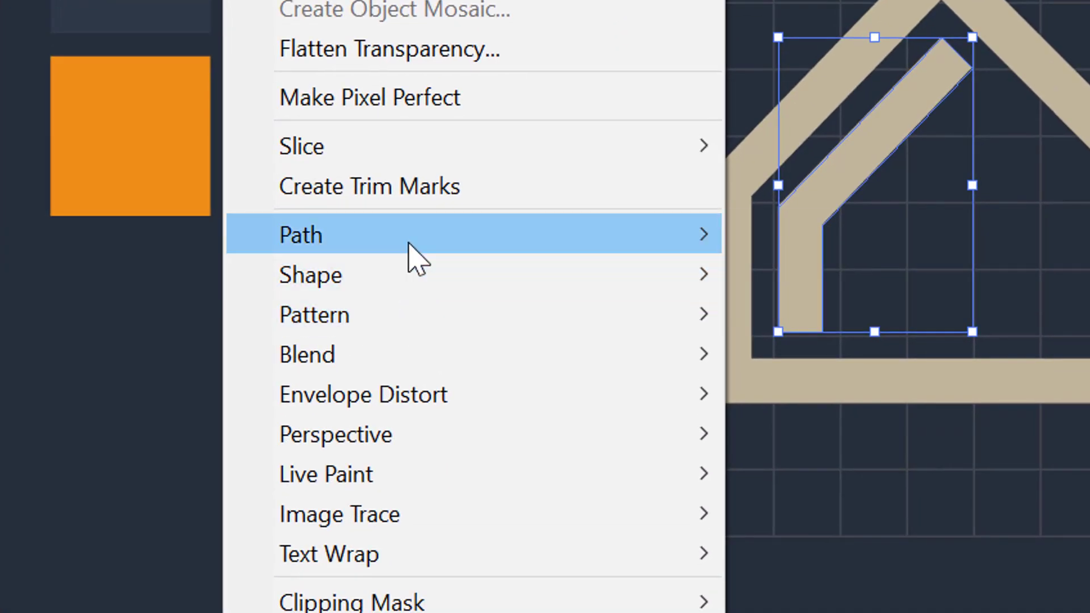
pyautogui.moveTo(410, 245)
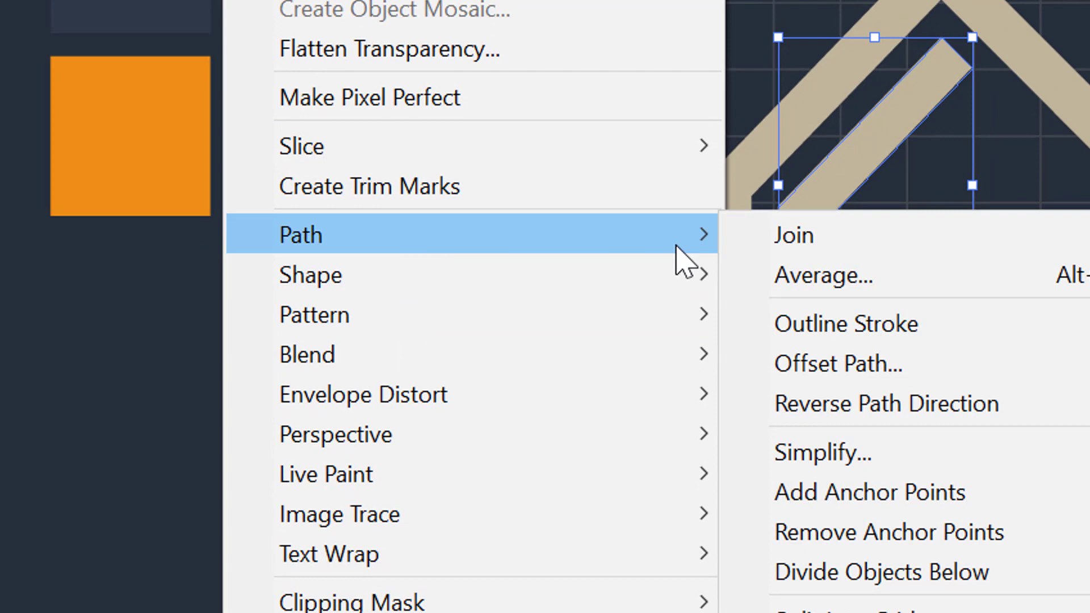
pyautogui.click(800, 366)
pyautogui.doubleClick(846, 227)
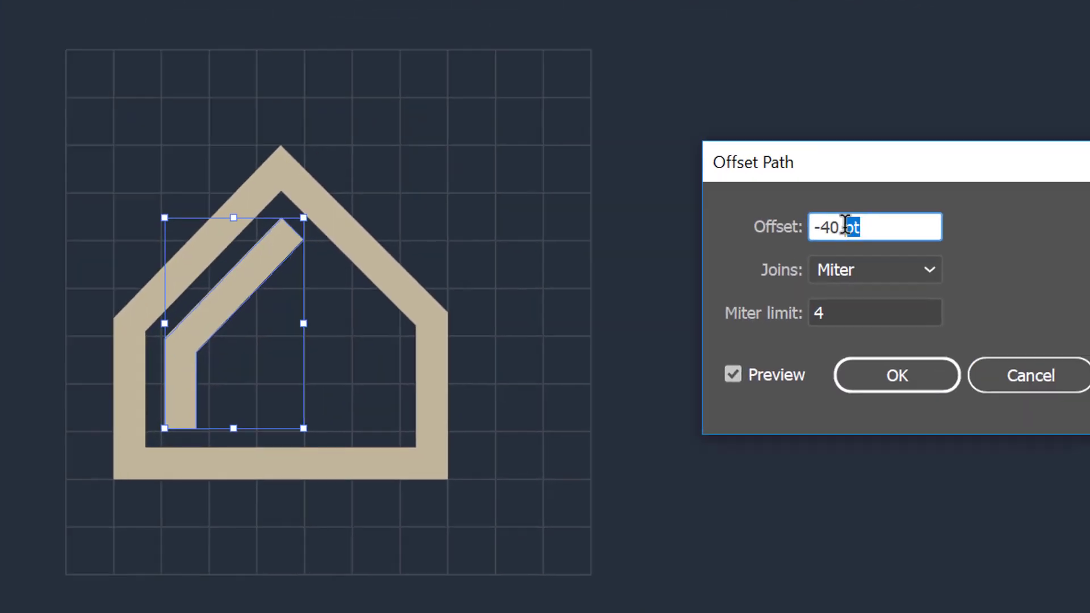
pyautogui.moveTo(847, 226); pyautogui.dragTo(816, 222)
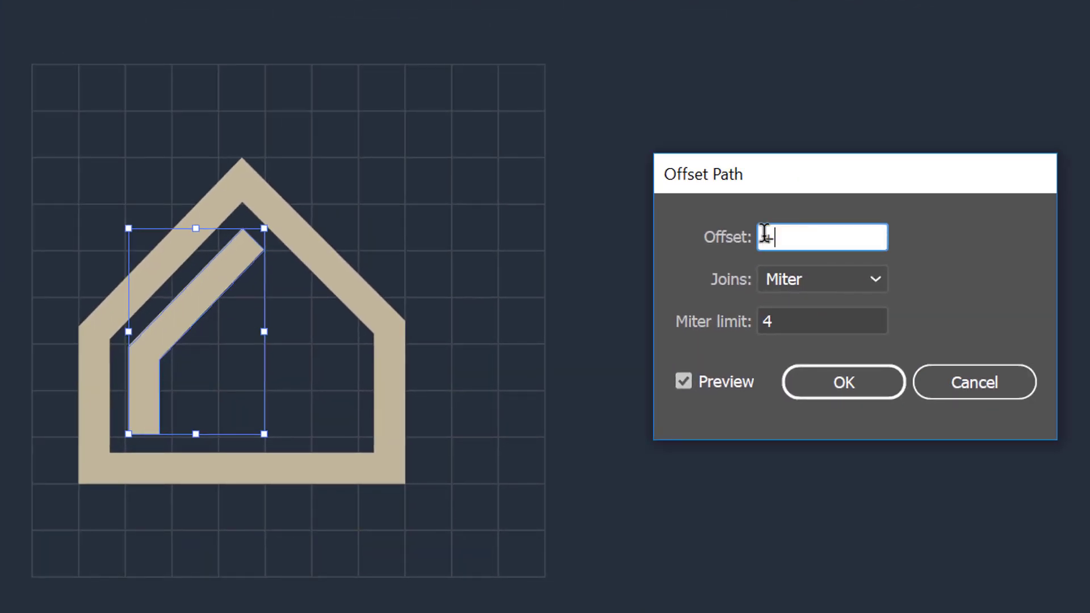
pyautogui.click(687, 374)
pyautogui.click(687, 376)
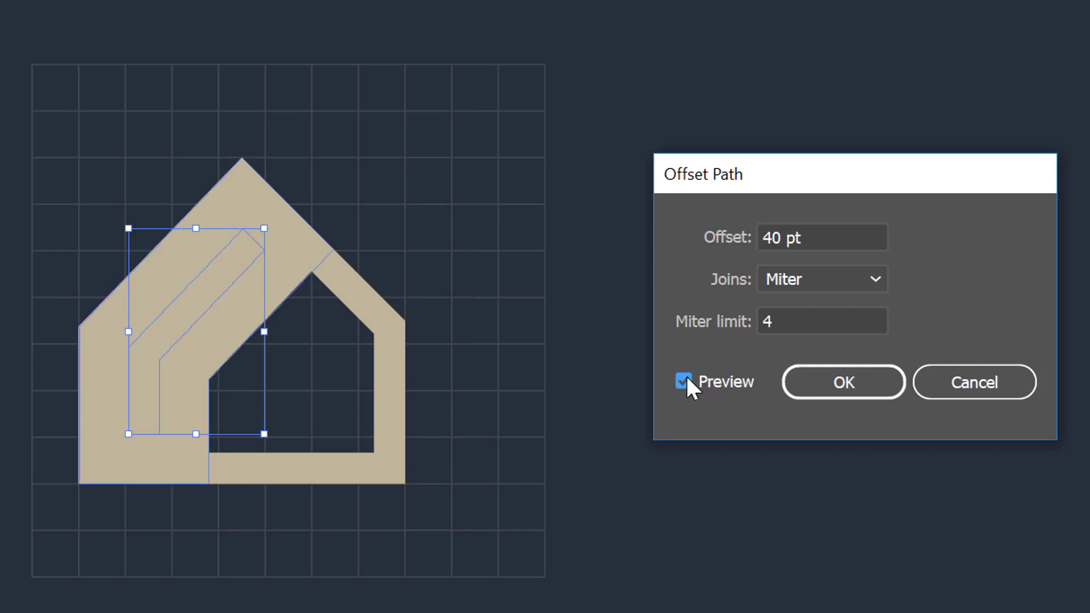
# Apply the 40 pt offset, make it a guide, and show guides with Ctrl+;.
pyautogui.click(859, 385)
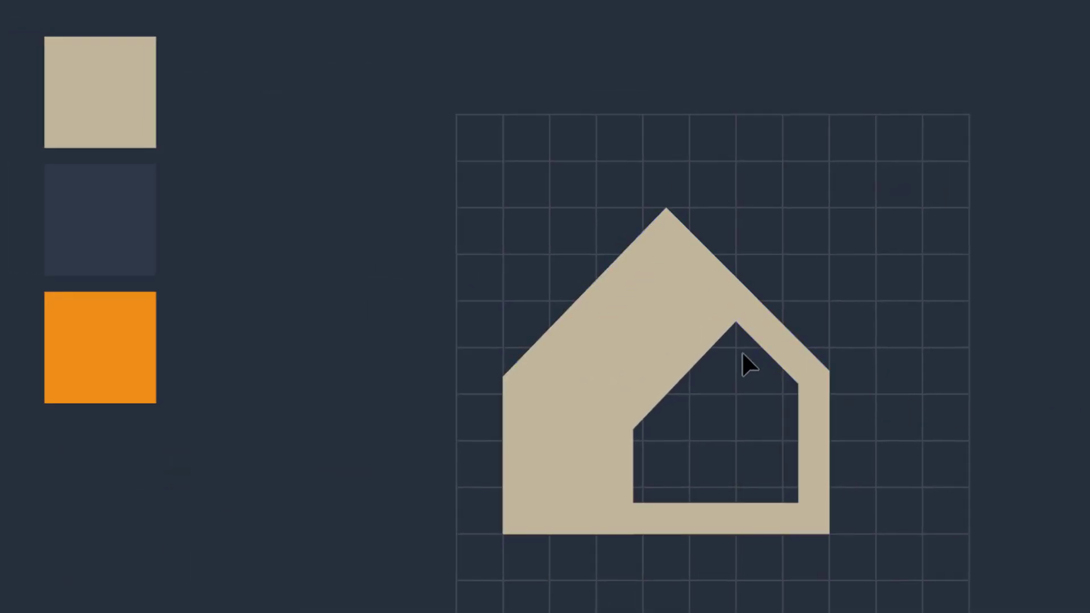
pyautogui.rightClick(713, 340)
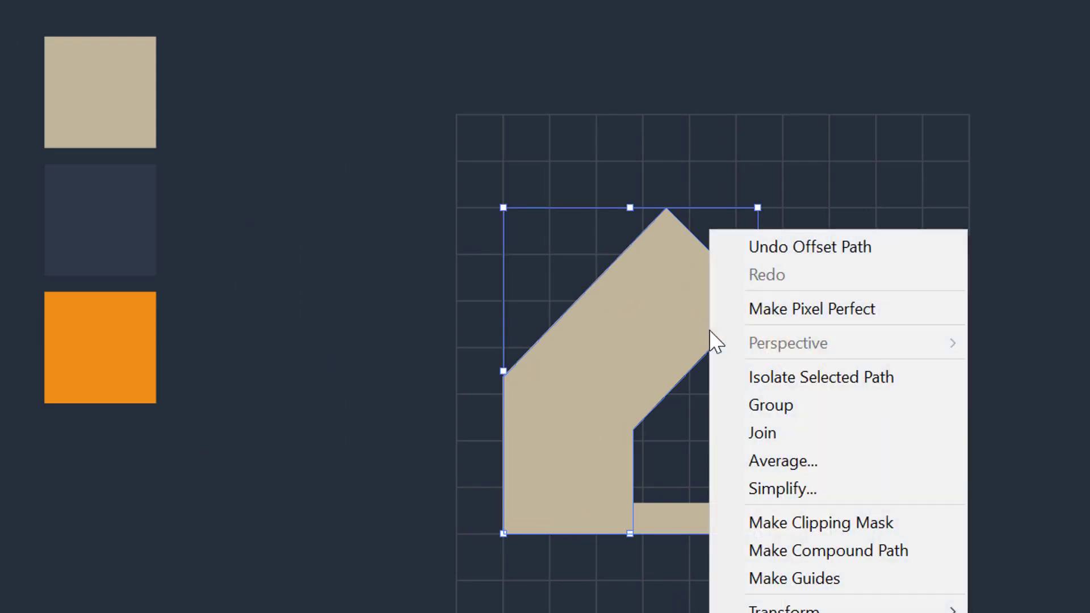
pyautogui.click(818, 578)
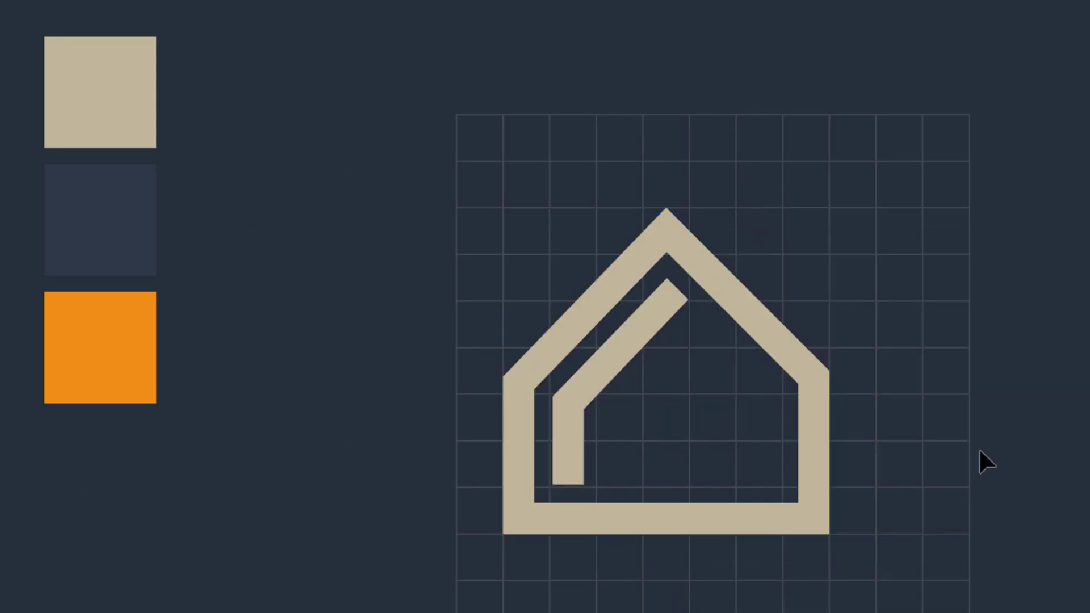
pyautogui.hotkey('ctrl', ';')
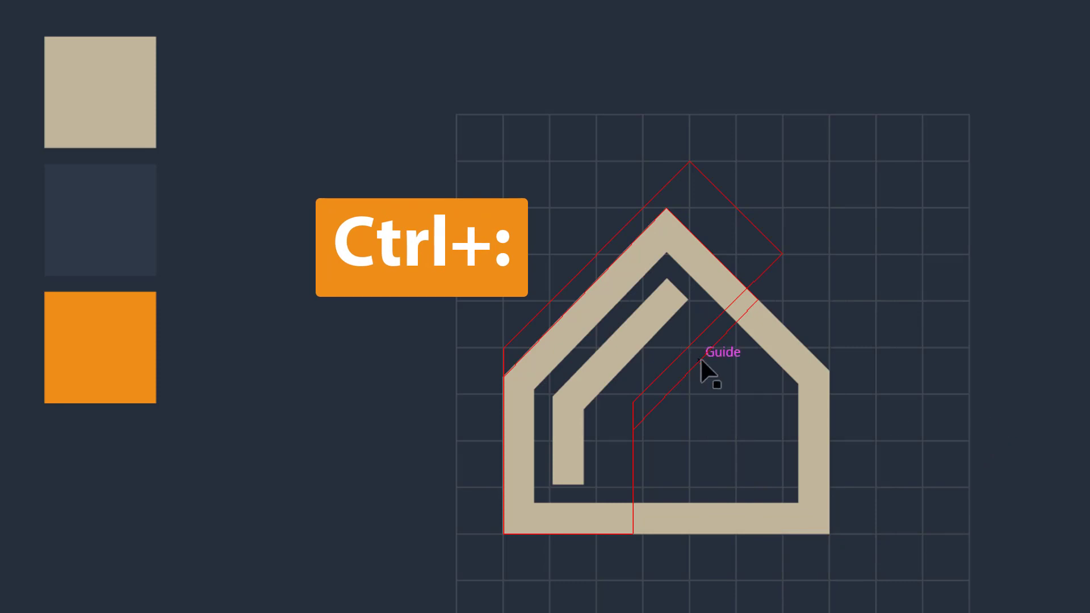
pyautogui.click(599, 360)
# Move the inner stroke about 35 pt right, then add a diagonal line and a horizontal bottom line.
pyautogui.moveTo(599, 363)
pyautogui.mouseDown()
pyautogui.moveTo(646, 375)
pyautogui.moveTo(677, 401)
pyautogui.moveTo(632, 421)
pyautogui.moveTo(635, 432)
pyautogui.mouseUp()
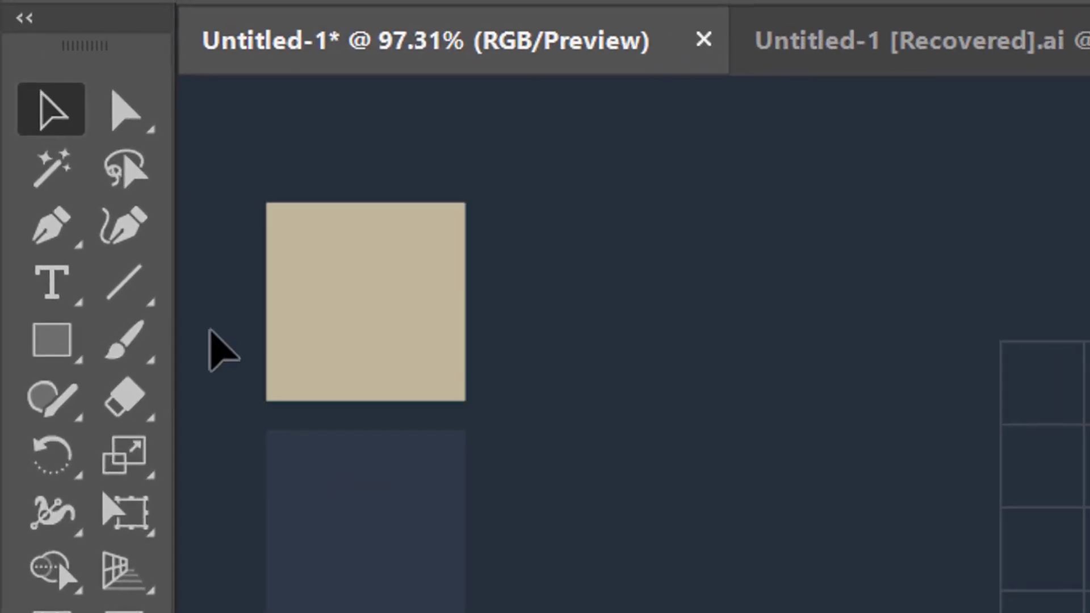
pyautogui.click(45, 182)
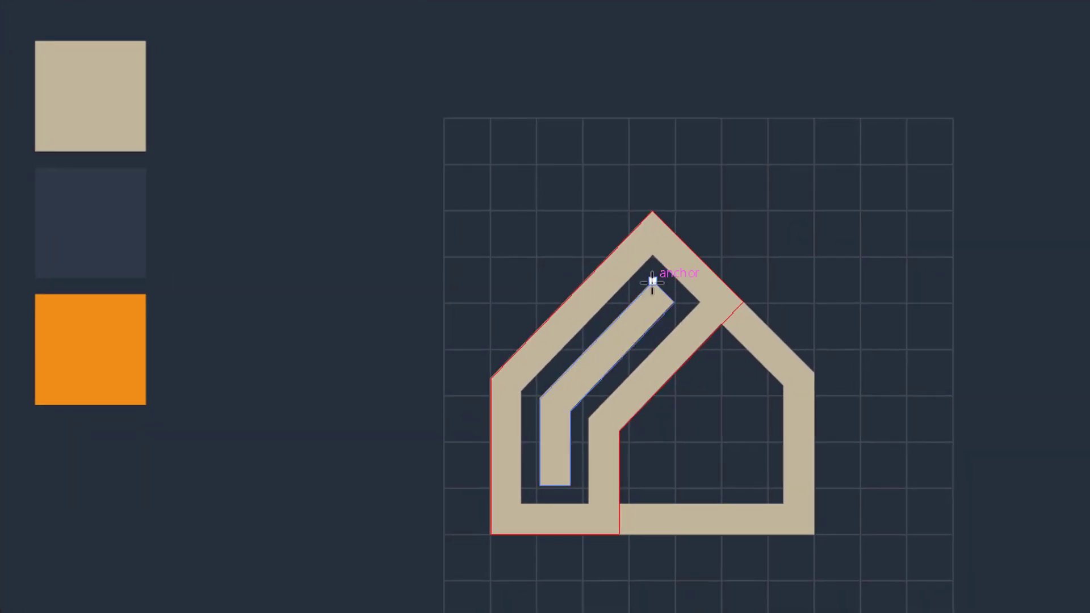
pyautogui.moveTo(652, 281); pyautogui.dragTo(749, 392)
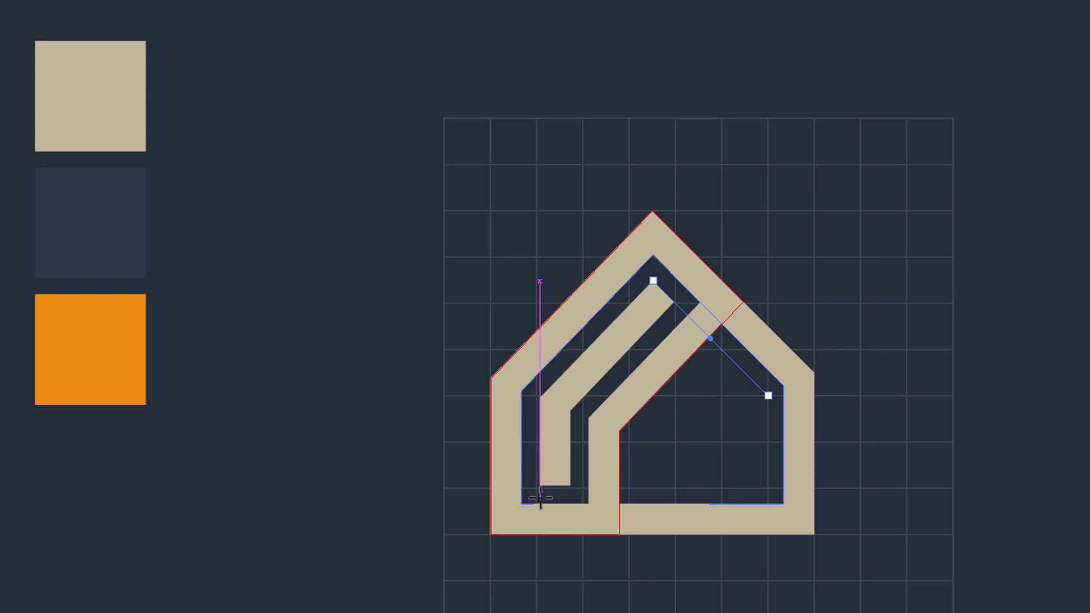
pyautogui.moveTo(540, 486); pyautogui.dragTo(769, 485)
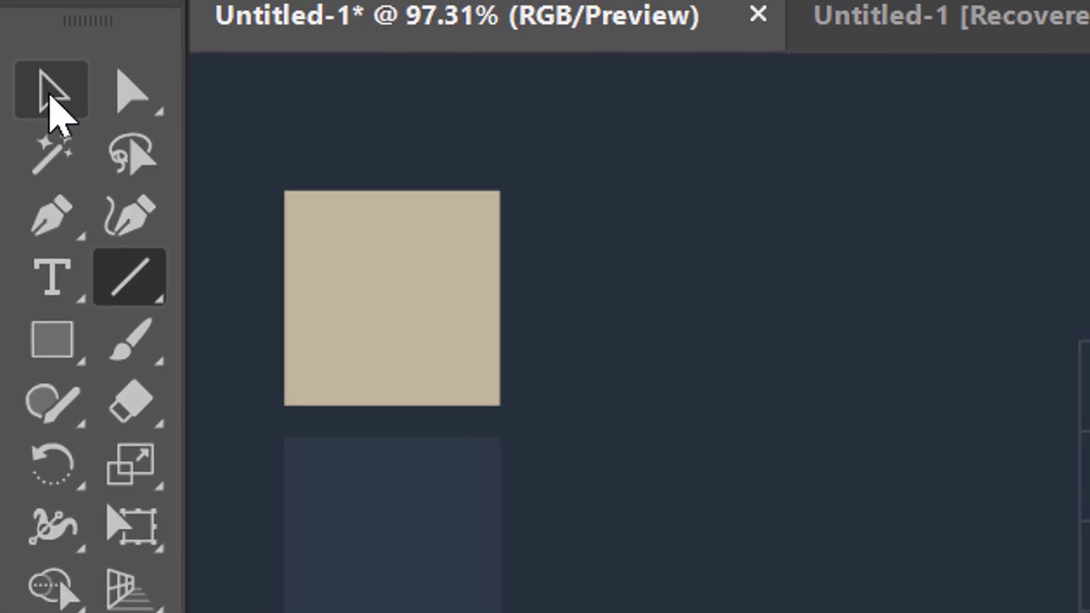
# Copy the inner bent path, paste it in place, and move the copy right of the house.
pyautogui.click(49, 93)
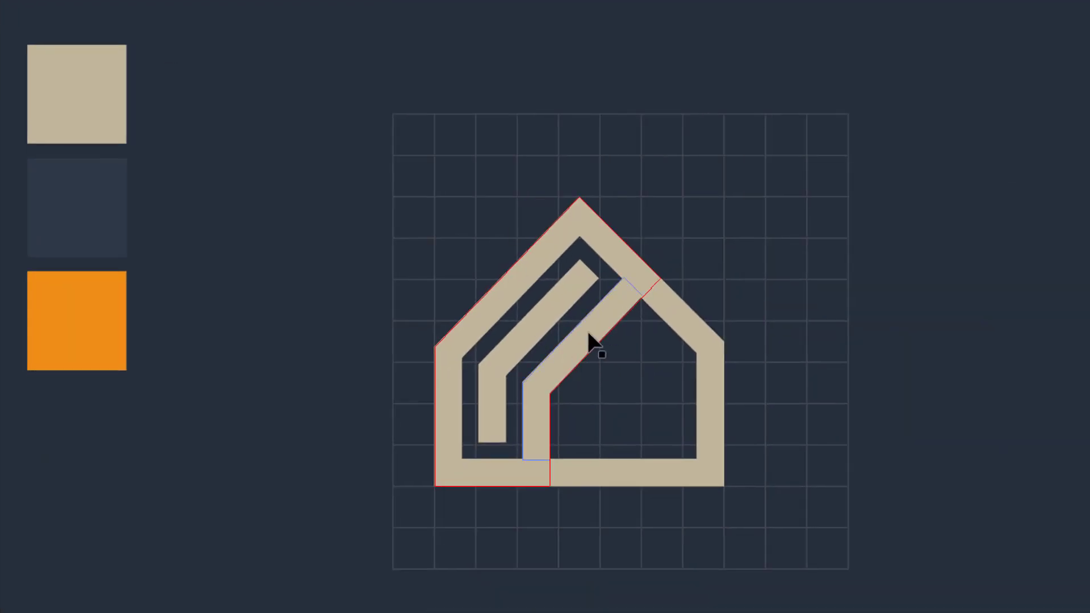
pyautogui.click(590, 336)
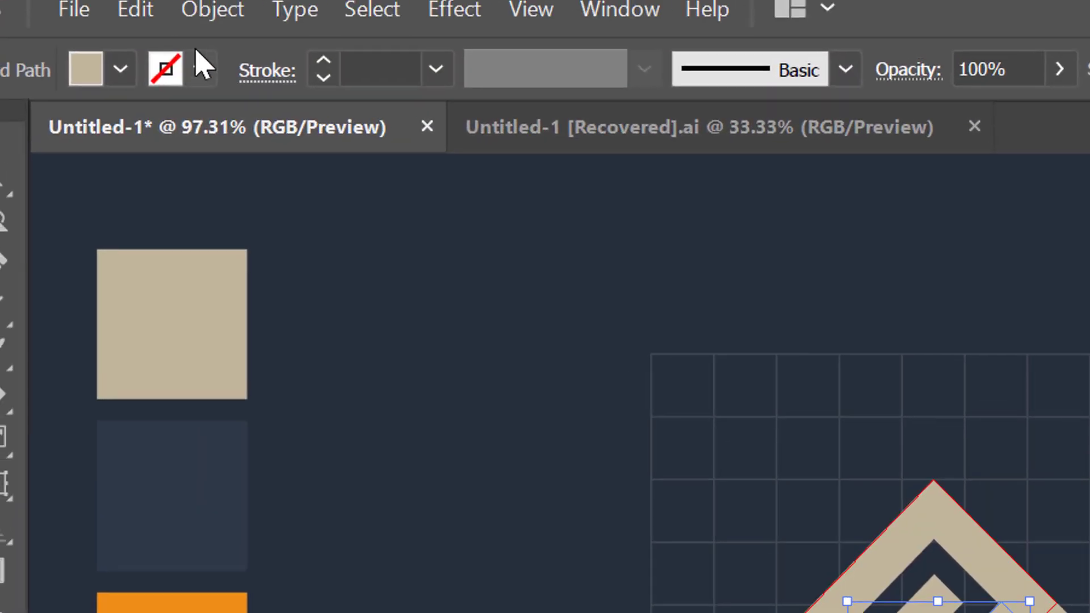
pyautogui.click(148, 29)
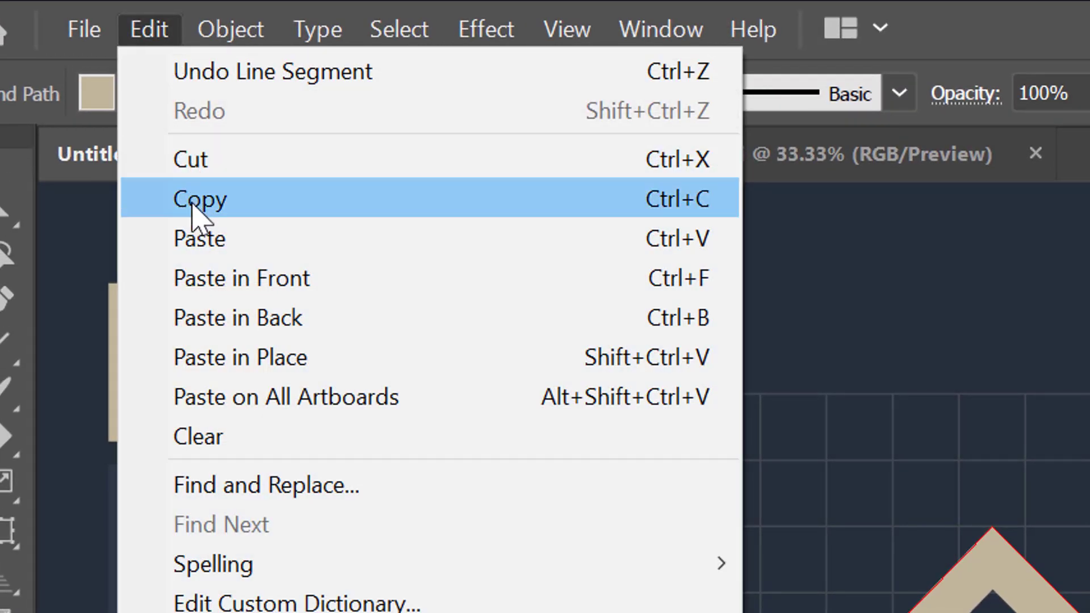
pyautogui.click(194, 210)
pyautogui.click(150, 29)
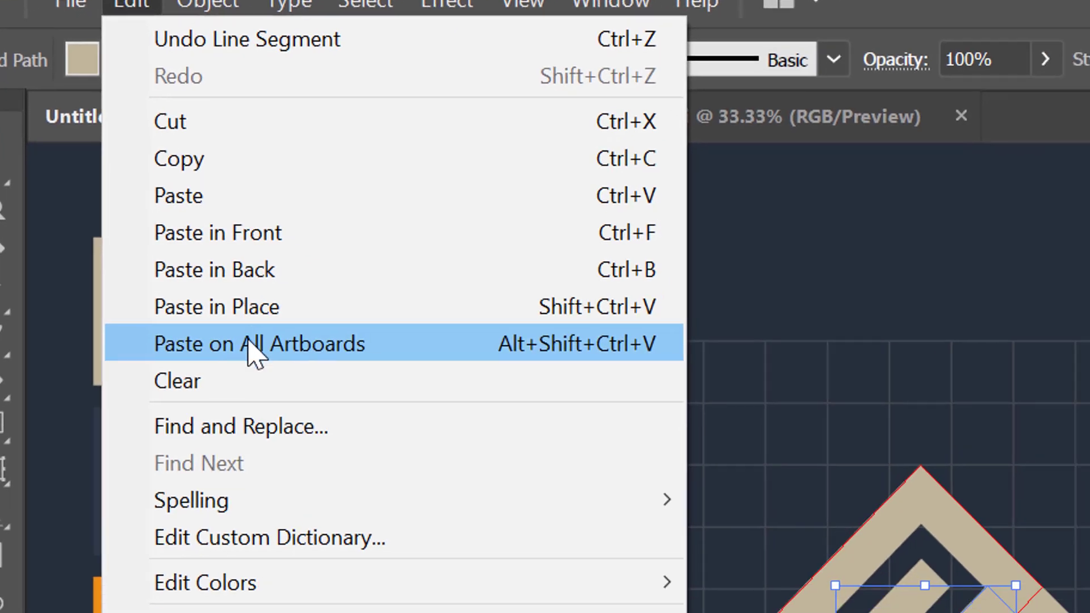
pyautogui.click(266, 358)
pyautogui.moveTo(608, 349); pyautogui.dragTo(834, 347)
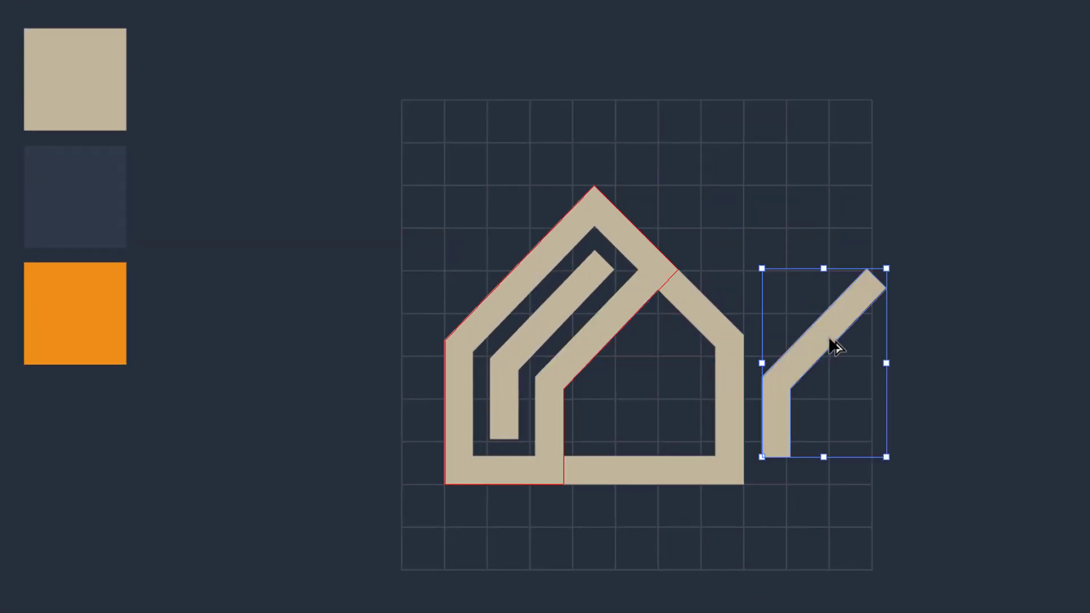
# Reflect the copy across the vertical axis and deselect it.
pyautogui.rightClick(835, 347)
pyautogui.moveTo(891, 195)
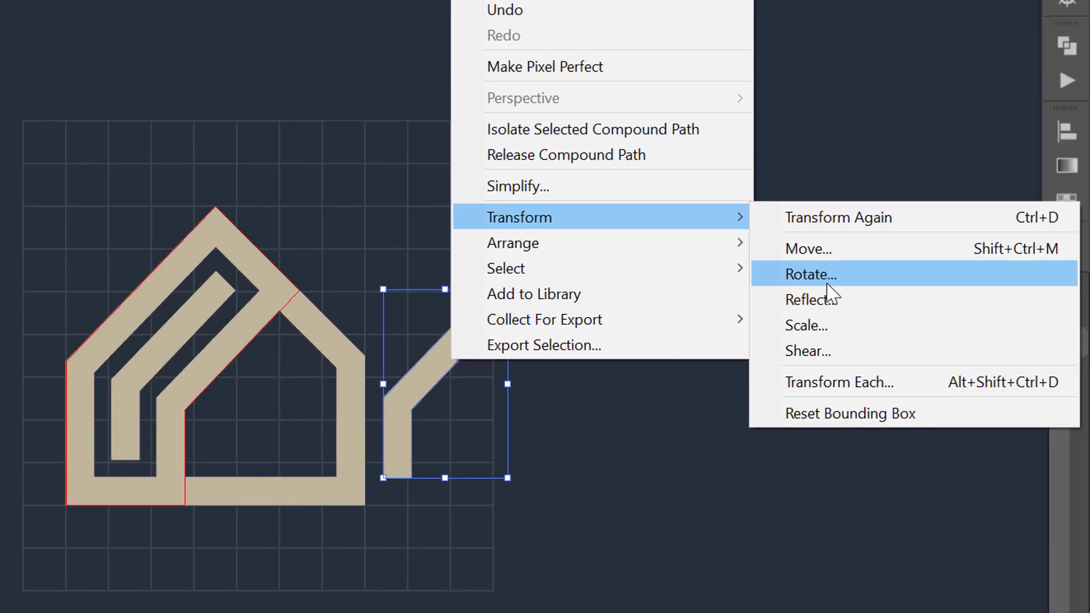
pyautogui.click(804, 301)
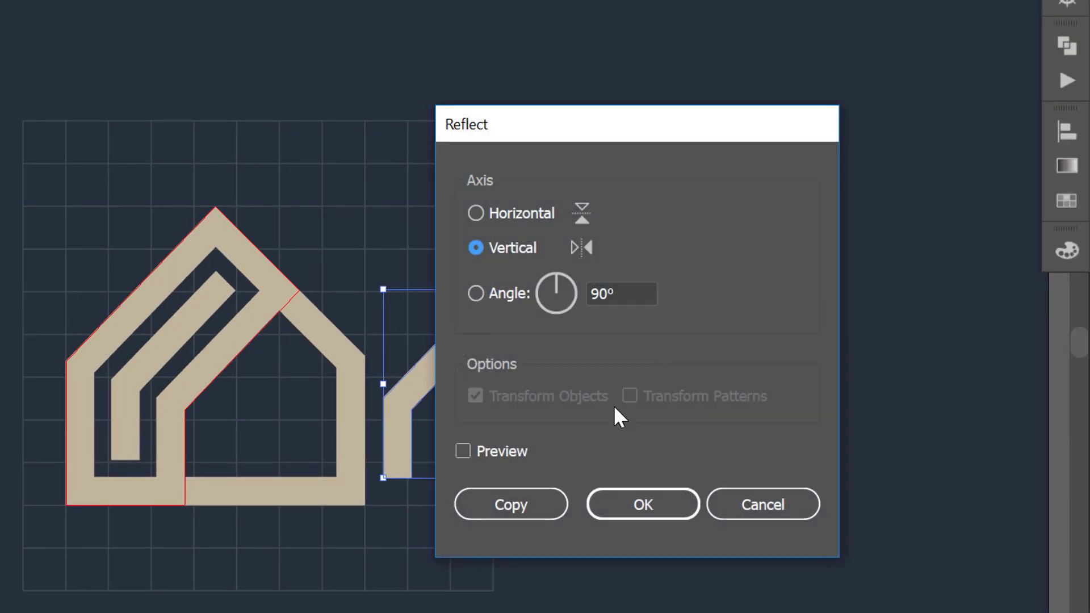
pyautogui.click(626, 508)
pyautogui.click(599, 467)
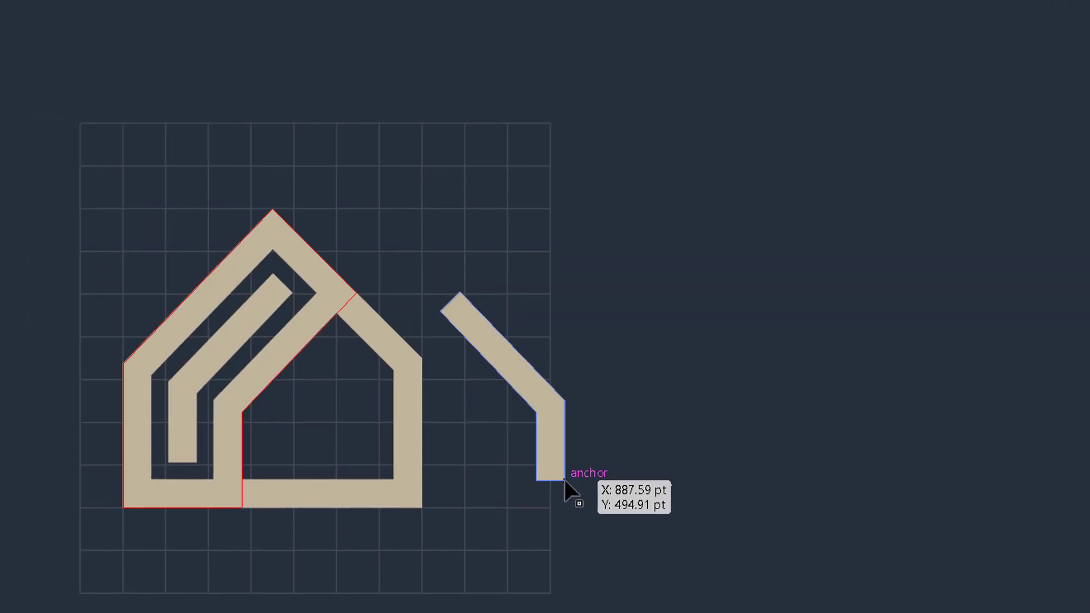
# Slide the flipped path straight left until it sits inside the big house.
pyautogui.moveTo(564, 480); pyautogui.dragTo(391, 463)
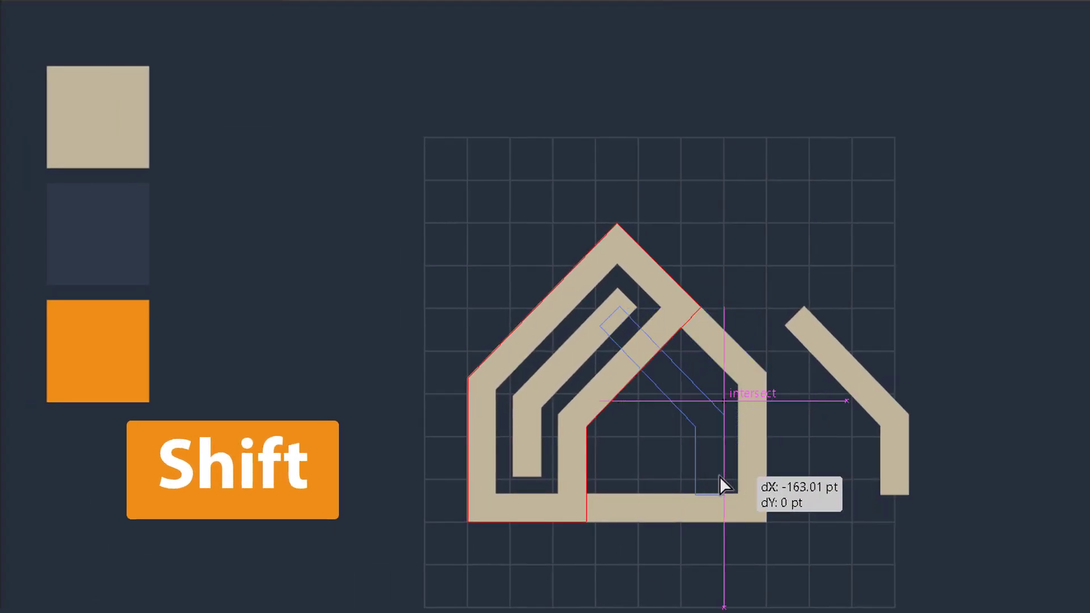
pyautogui.moveTo(720, 477); pyautogui.dragTo(705, 471)
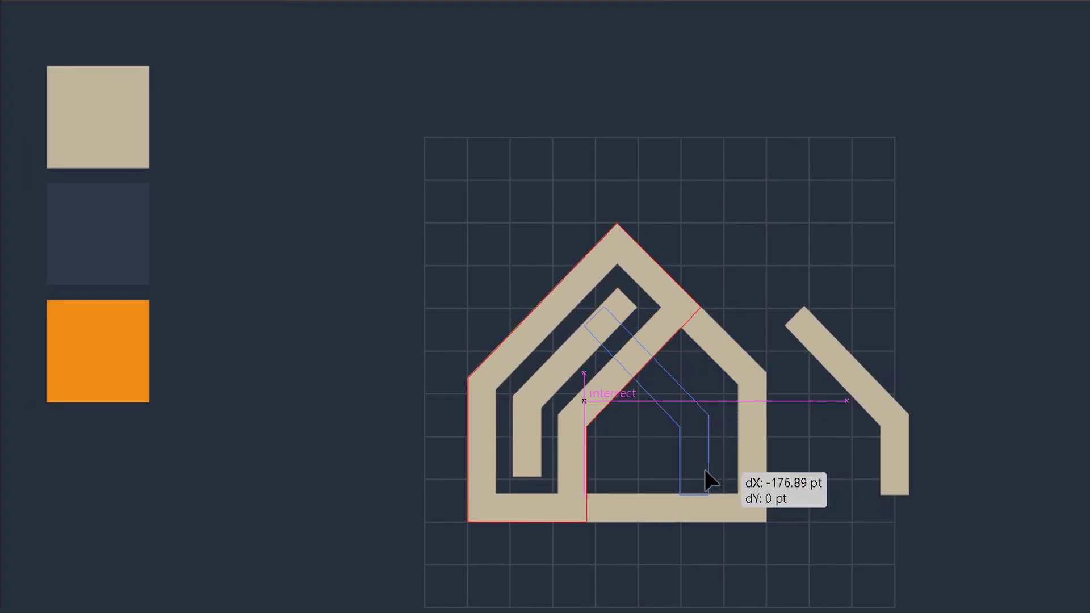
pyautogui.moveTo(707, 469); pyautogui.dragTo(706, 468)
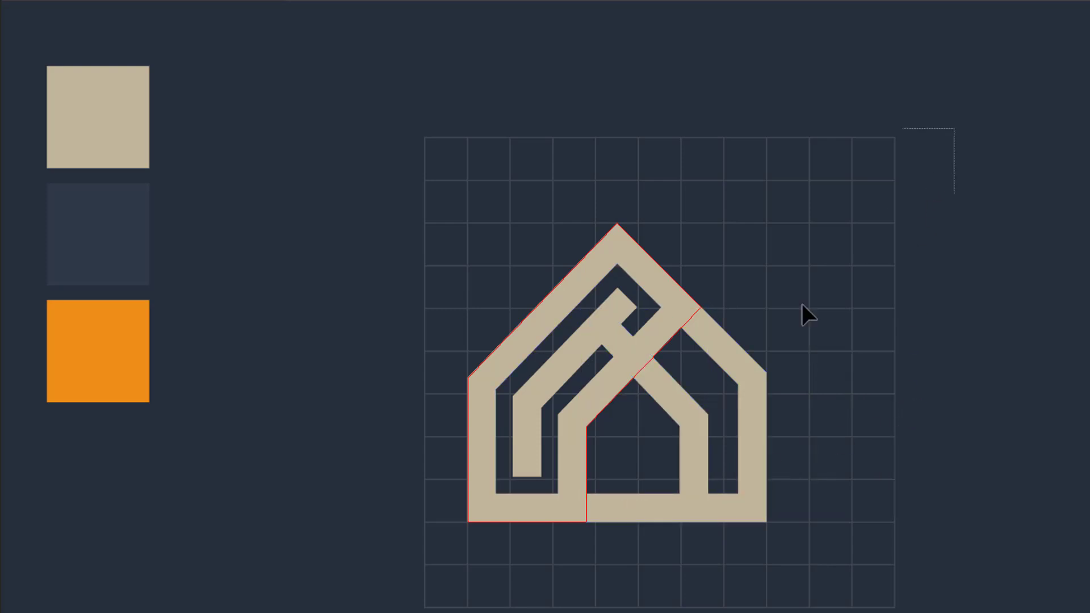
# Select all house paths and fuse the diagonal strip and interior into a solid small house.
pyautogui.moveTo(367, 566); pyautogui.dragTo(363, 567)
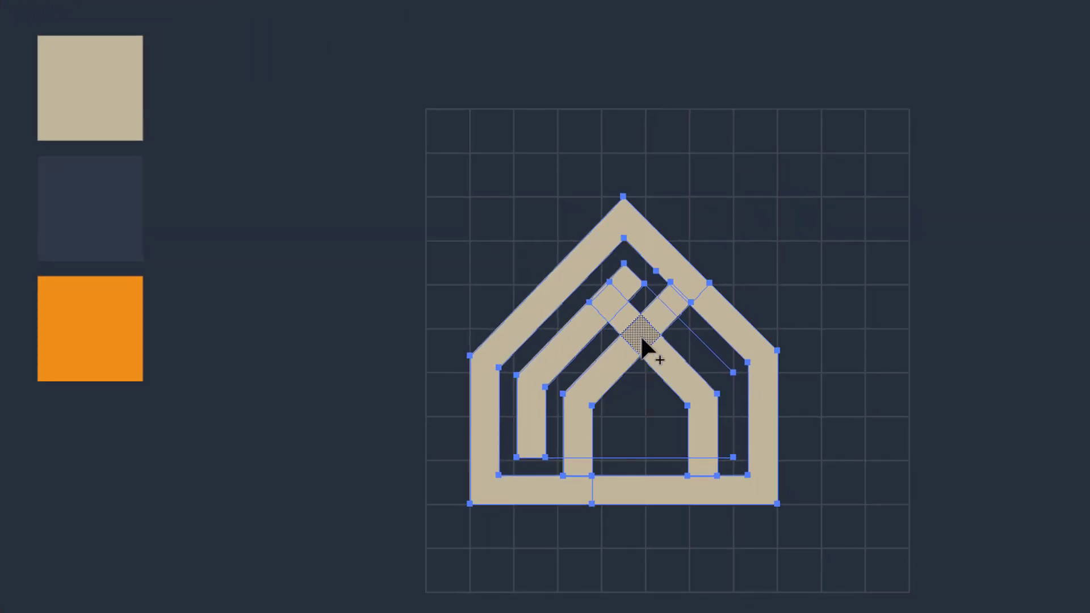
pyautogui.moveTo(656, 367)
pyautogui.mouseDown()
pyautogui.moveTo(653, 395)
pyautogui.moveTo(618, 389)
pyautogui.moveTo(628, 362)
pyautogui.mouseUp()
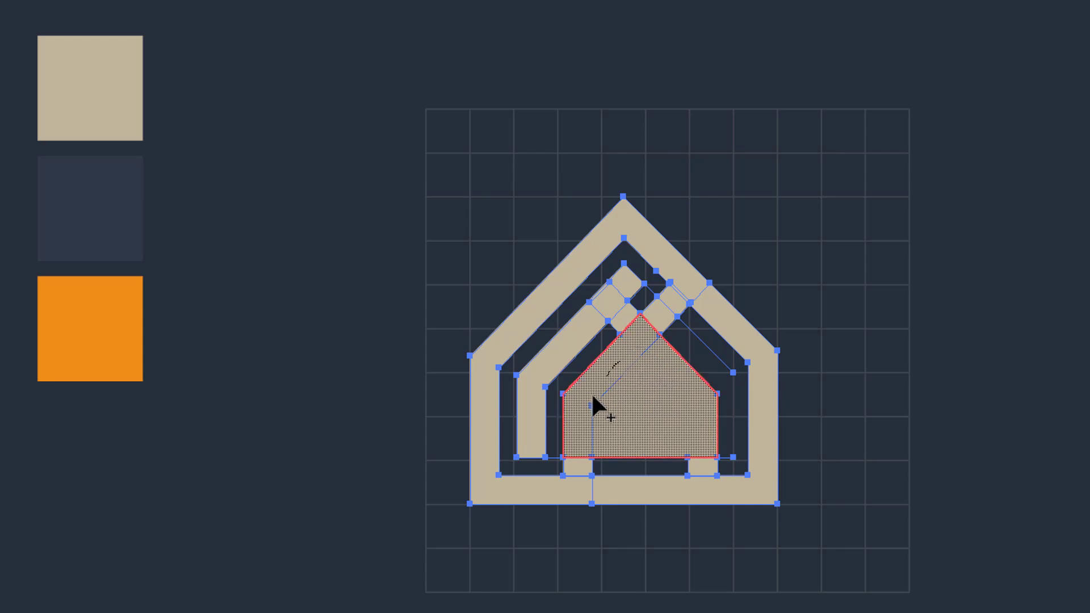
pyautogui.moveTo(593, 405); pyautogui.dragTo(592, 433)
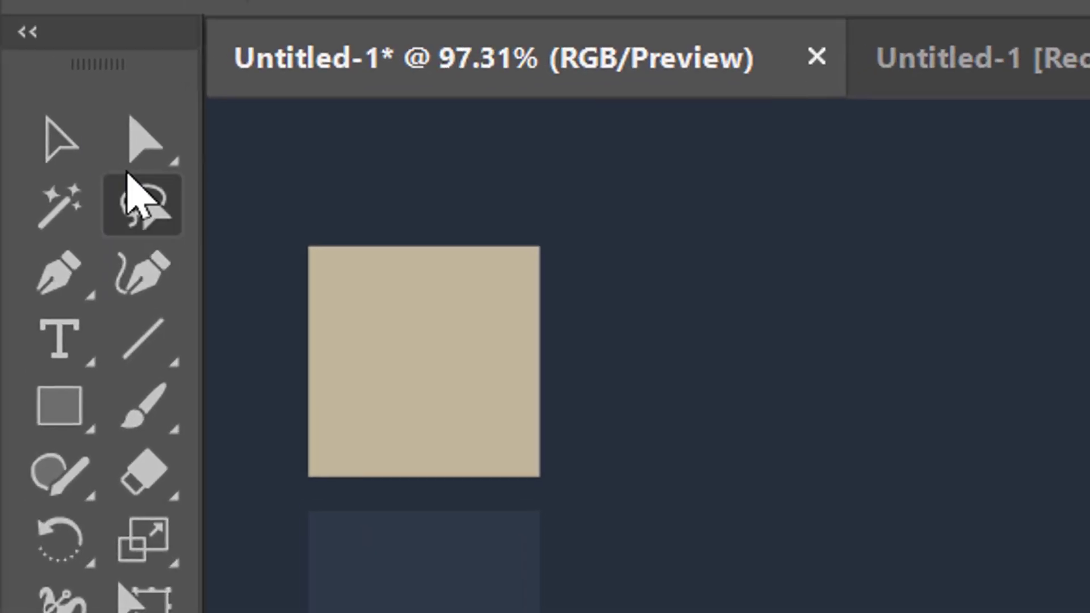
# Delete the two leftover pieces, hide the guides, and select the whole logo.
pyautogui.click(29, 44)
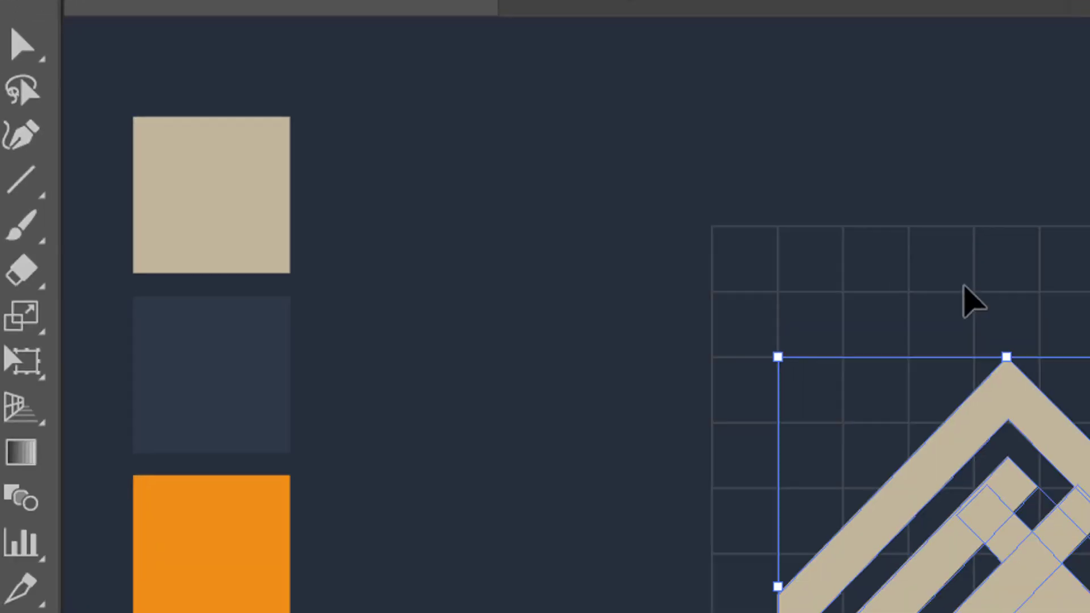
pyautogui.click(652, 326)
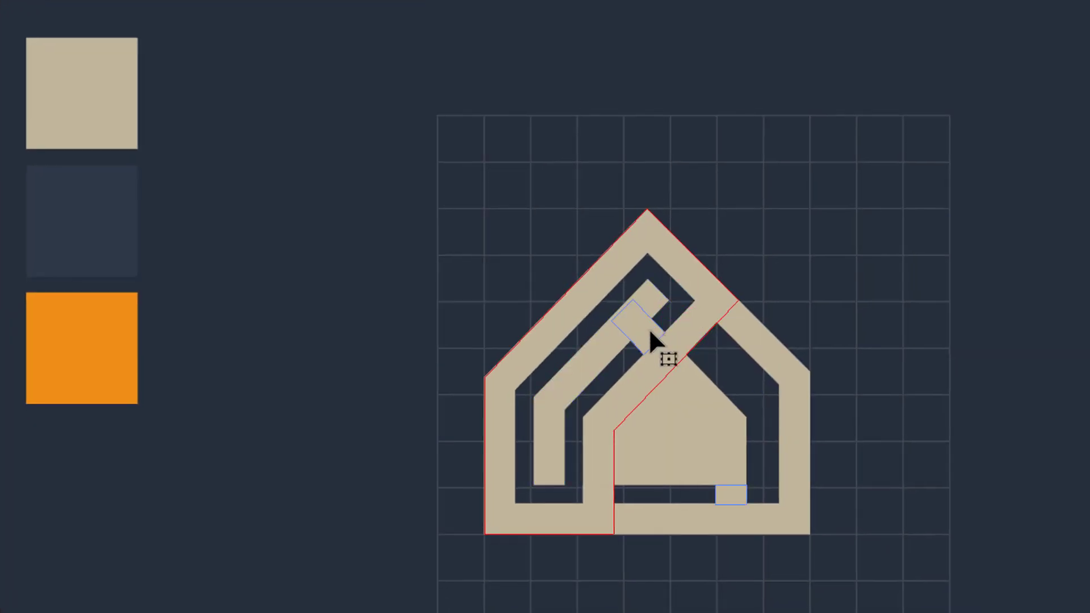
pyautogui.press('Delete')
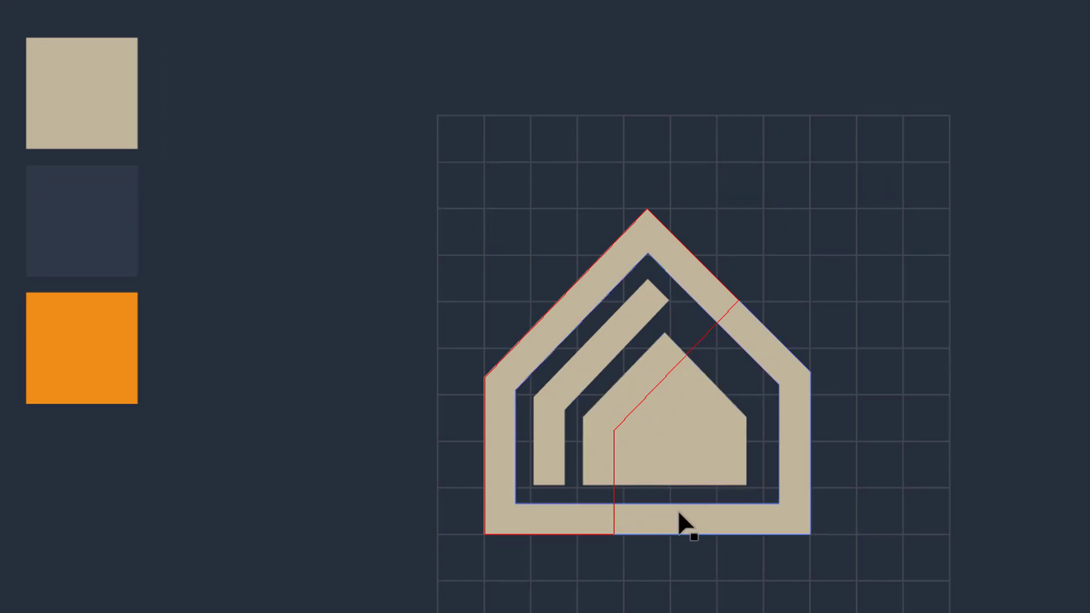
pyautogui.hotkey('ctrl', ';')
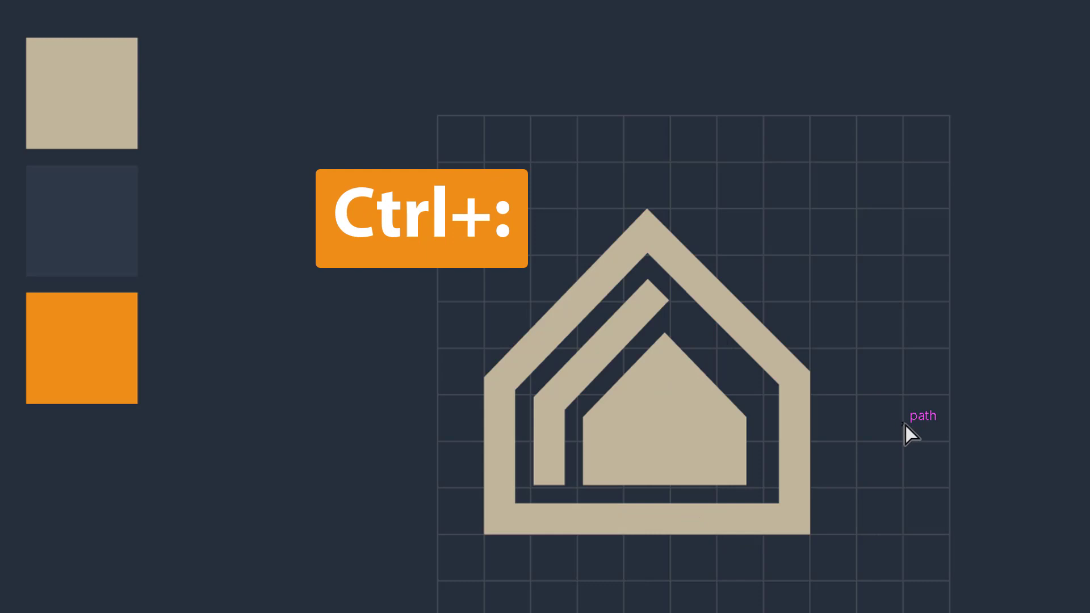
pyautogui.hotkey('ctrl', 'a')
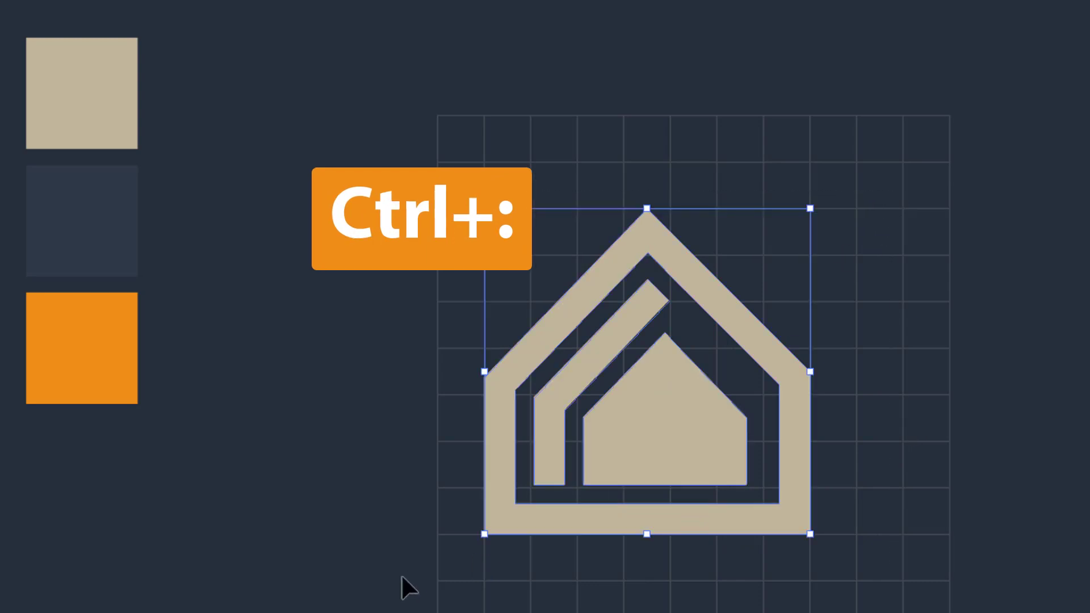
# Scale the logo down, move it left, then enlarge the placeholder text and retype it as 'Flathouse'.
pyautogui.moveTo(816, 185); pyautogui.dragTo(742, 251)
pyautogui.moveTo(691, 293); pyautogui.dragTo(576, 292)
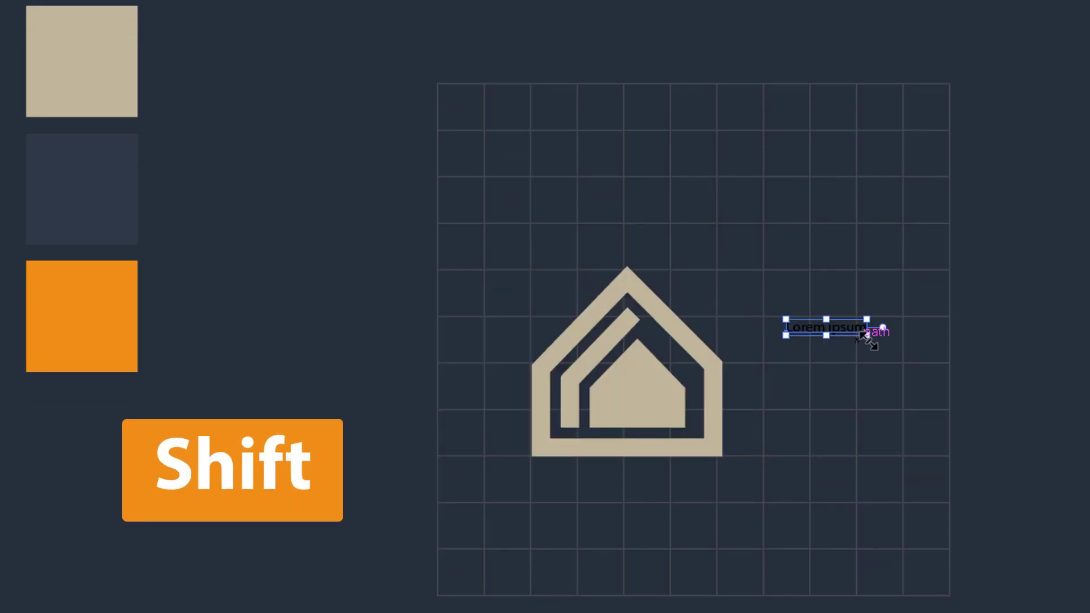
pyautogui.moveTo(864, 336); pyautogui.dragTo(1076, 446)
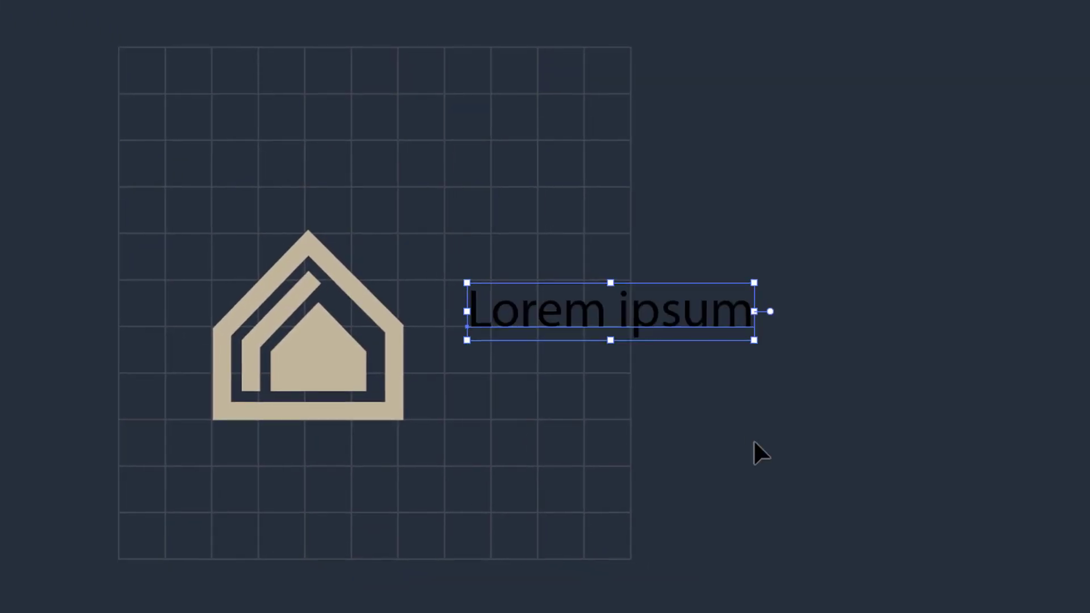
pyautogui.hotkey('ctrl', 't')
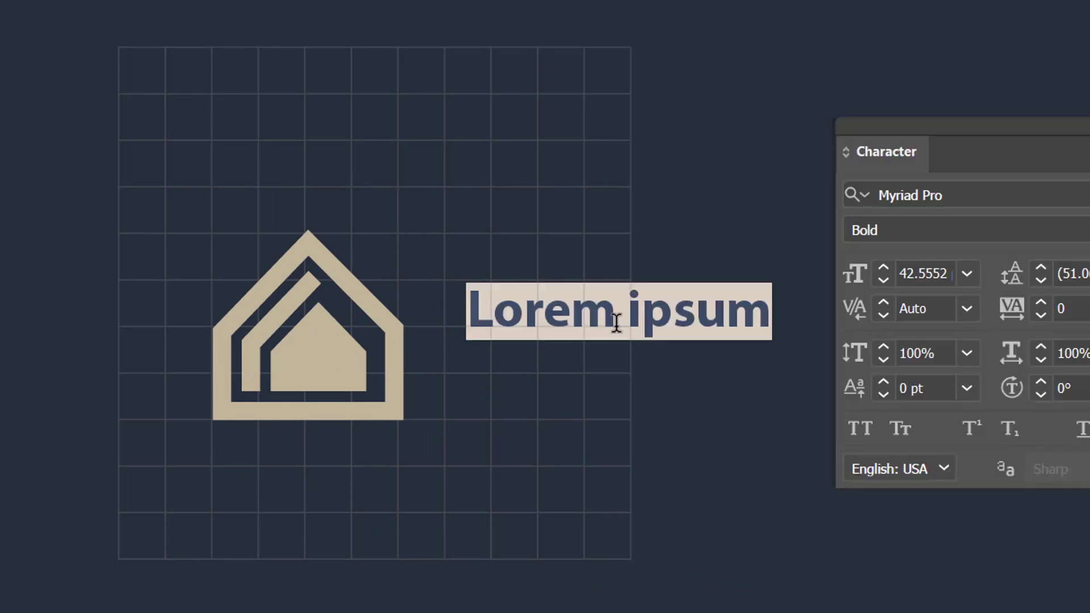
pyautogui.write('Fla')
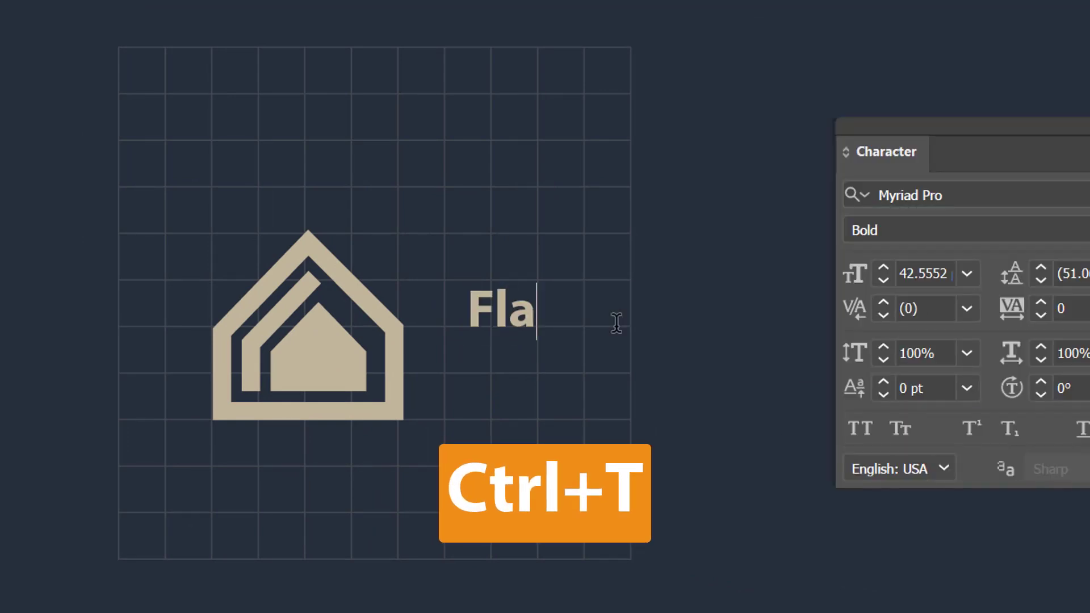
pyautogui.write('thouse')
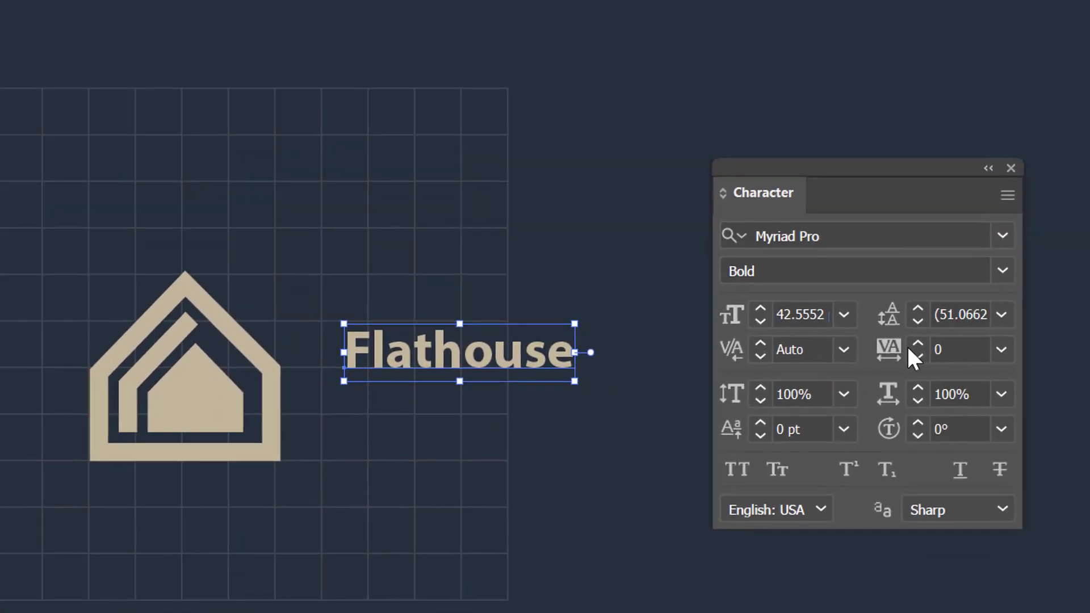
# Set the Flathouse wordmark font to Gotham-Black.
pyautogui.click(896, 230)
pyautogui.write('go')
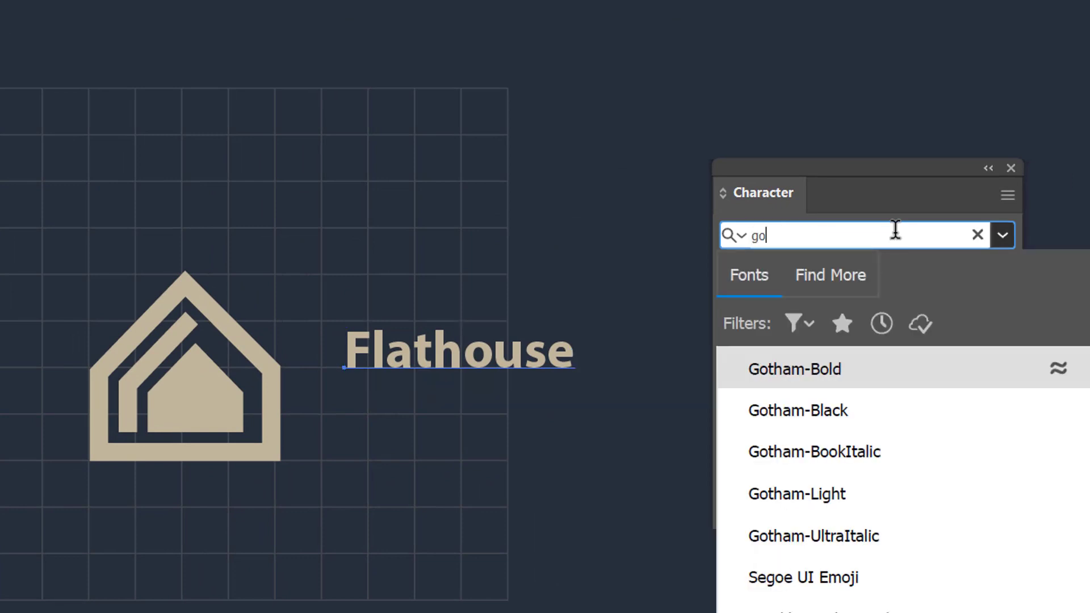
pyautogui.write('tham')
pyautogui.click(798, 411)
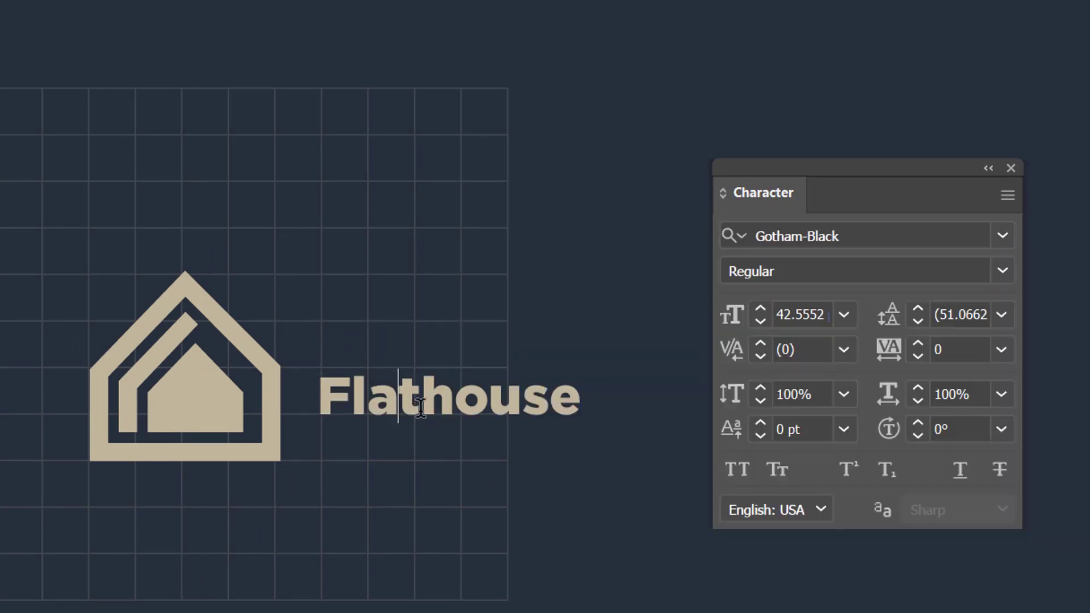
# Colour the letters 'Flat' with the orange swatch, then deselect the wordmark.
pyautogui.hotkey('ctrl', 'shift', 'Left')
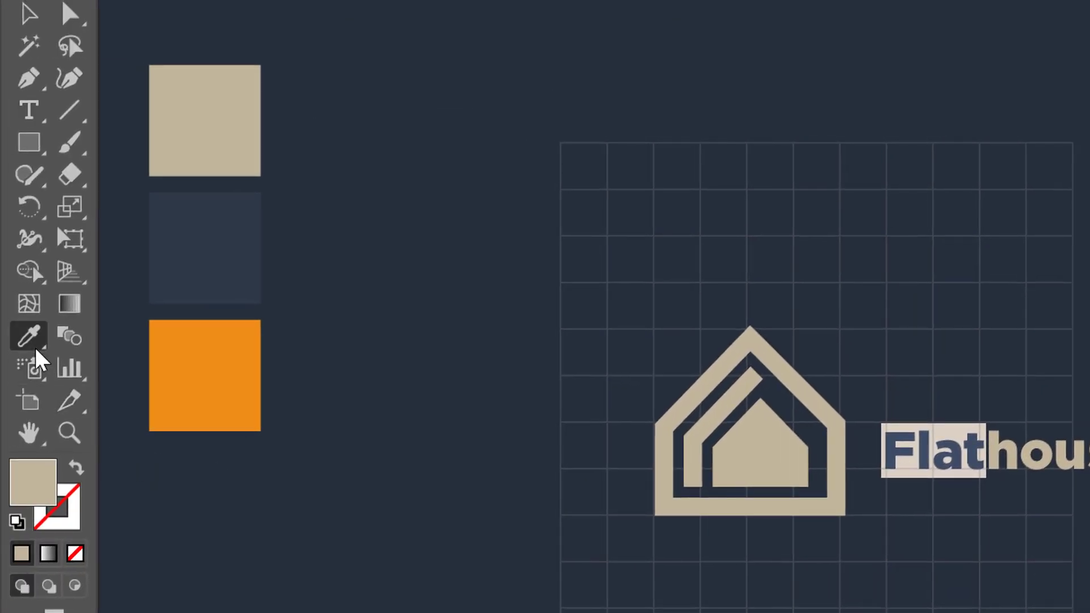
pyautogui.click(183, 397)
pyautogui.click(29, 14)
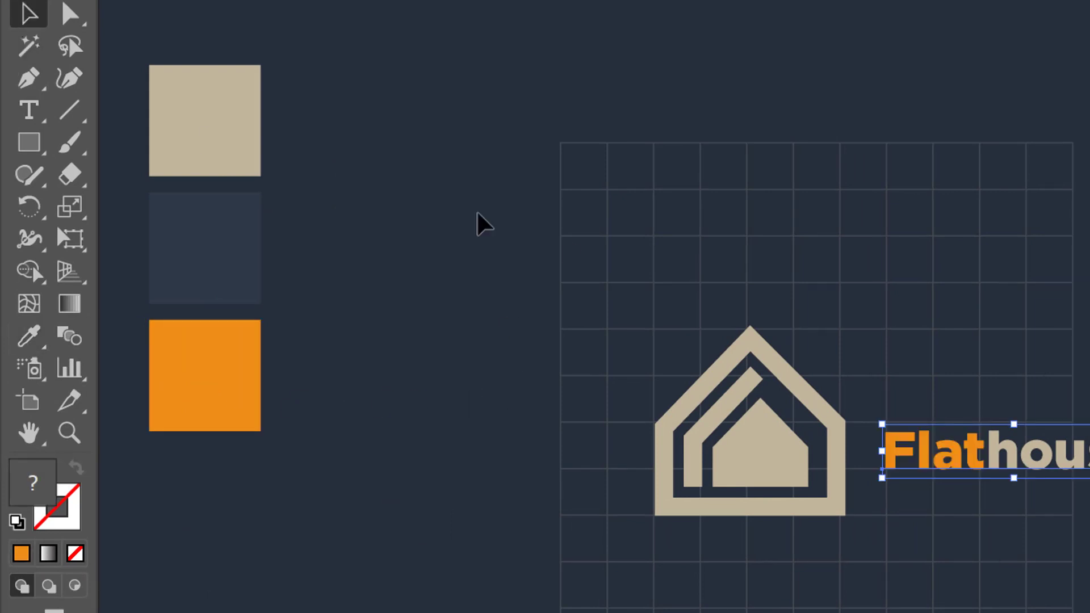
pyautogui.click(912, 353)
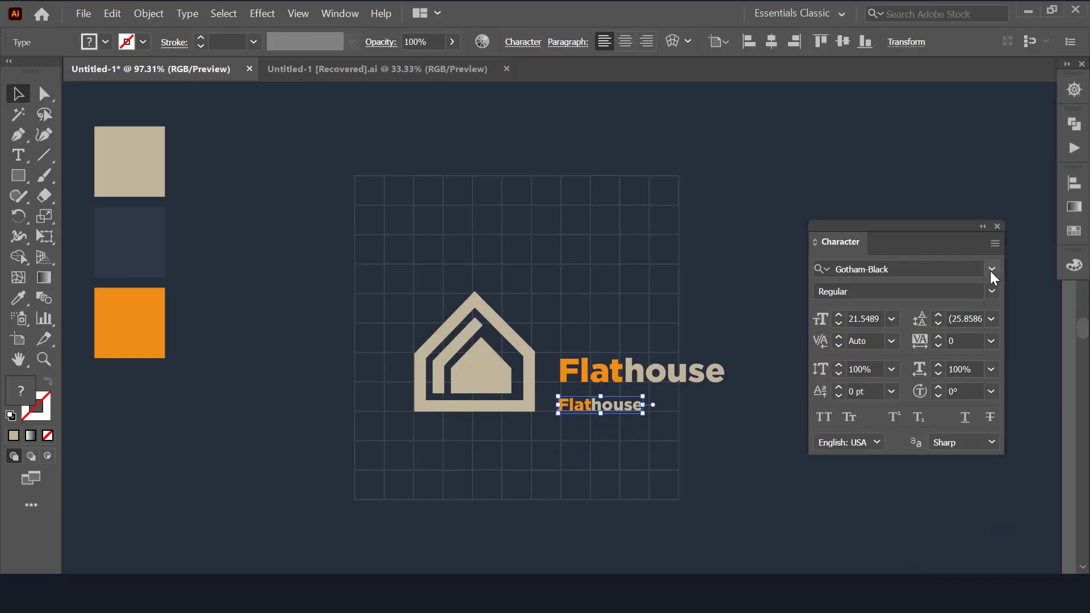
# Set the small copy beneath to Gotham-Light and start editing its text.
pyautogui.click(952, 265)
pyautogui.write('Giddyup Std')
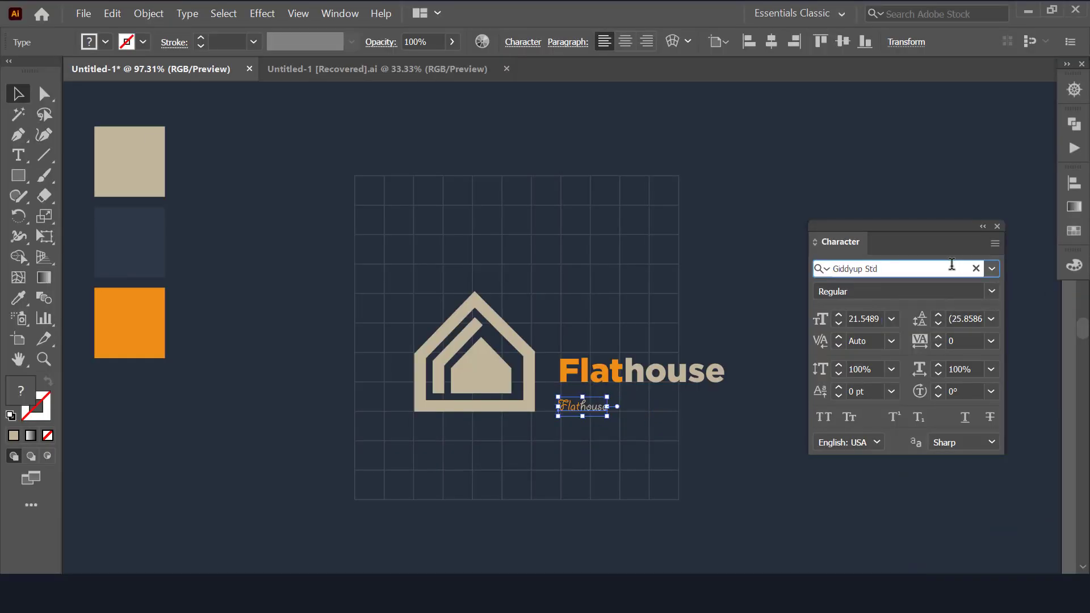
pyautogui.press('Down')
pyautogui.press('Down')
pyautogui.press('Down')
pyautogui.press('Down')
pyautogui.press('Down')
pyautogui.doubleClick(632, 407)
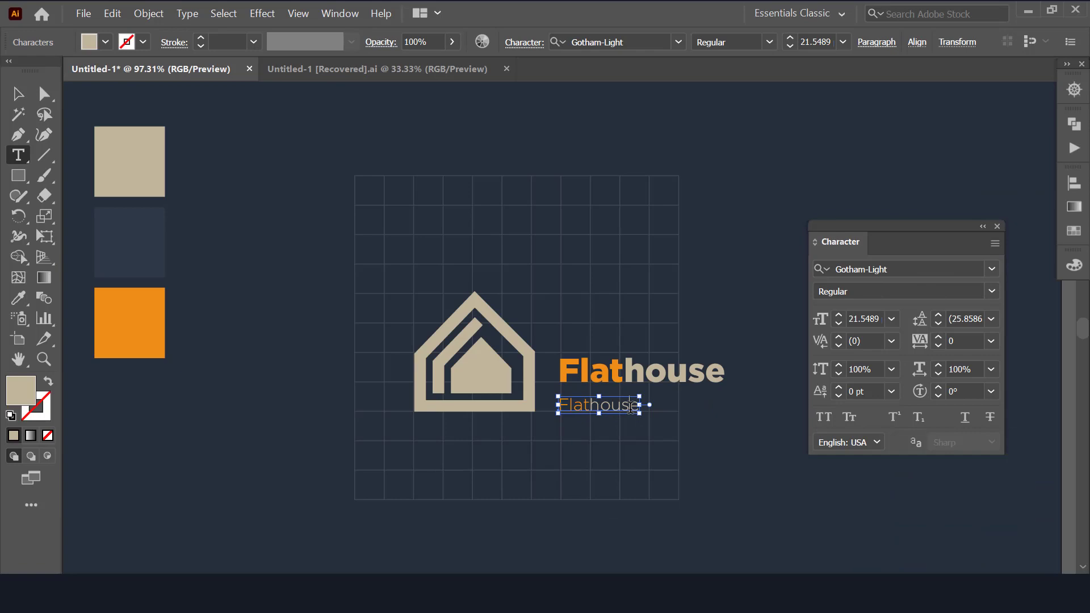